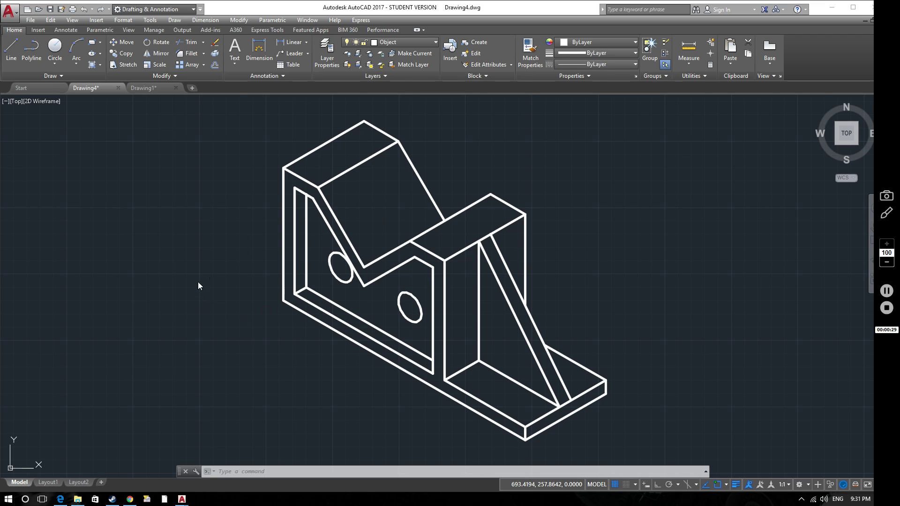
Window-select the isometric drawing and move it (M) beside the orthographic views, then recentre the layout.
scroll(249, 299, down, 5)
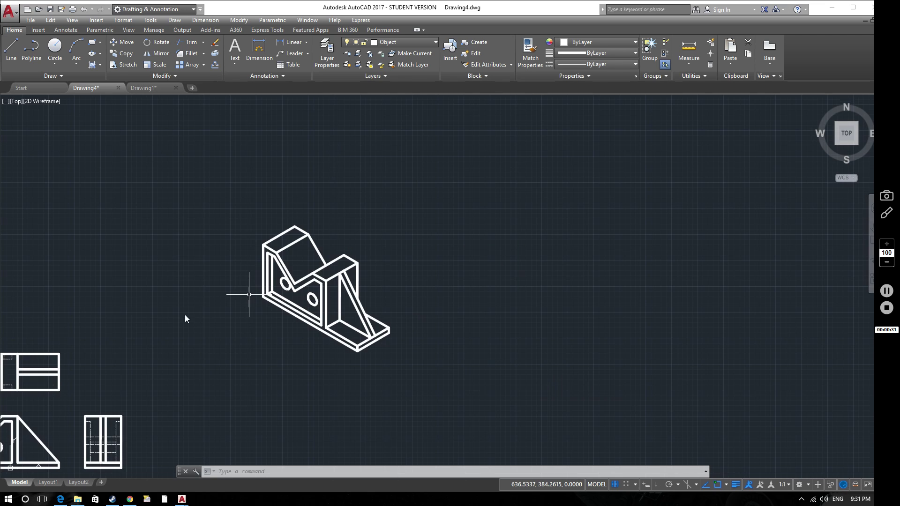
mouse_move(221, 349)
middle_down()
mouse_move(560, 287)
mouse_move(569, 261)
middle_up()
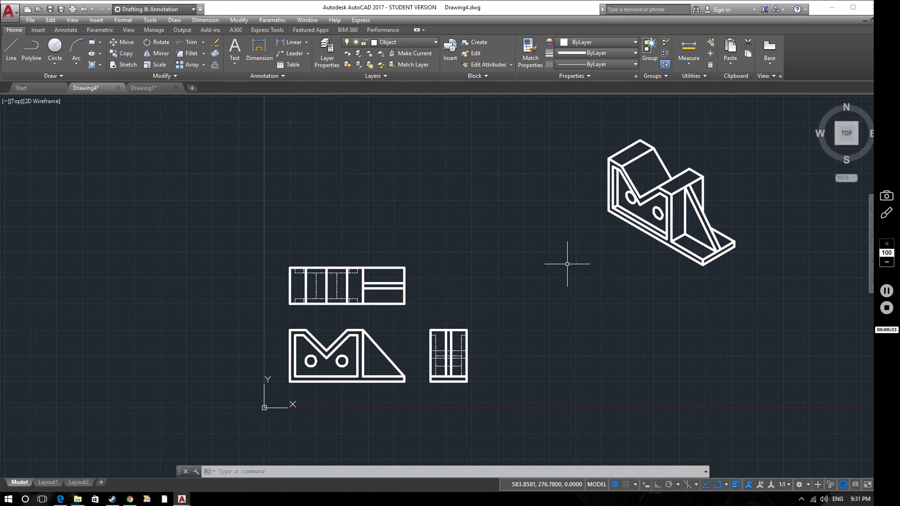
click(577, 124)
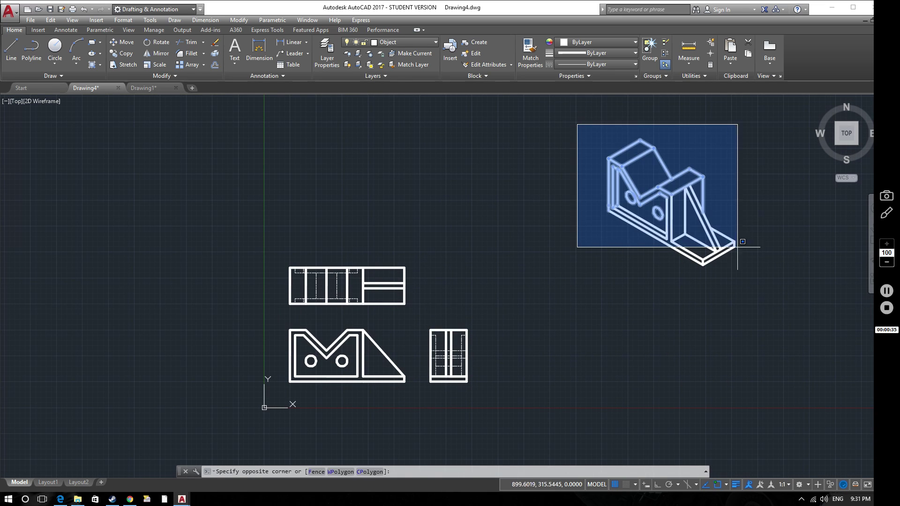
click(784, 312)
text(m)
key(Return)
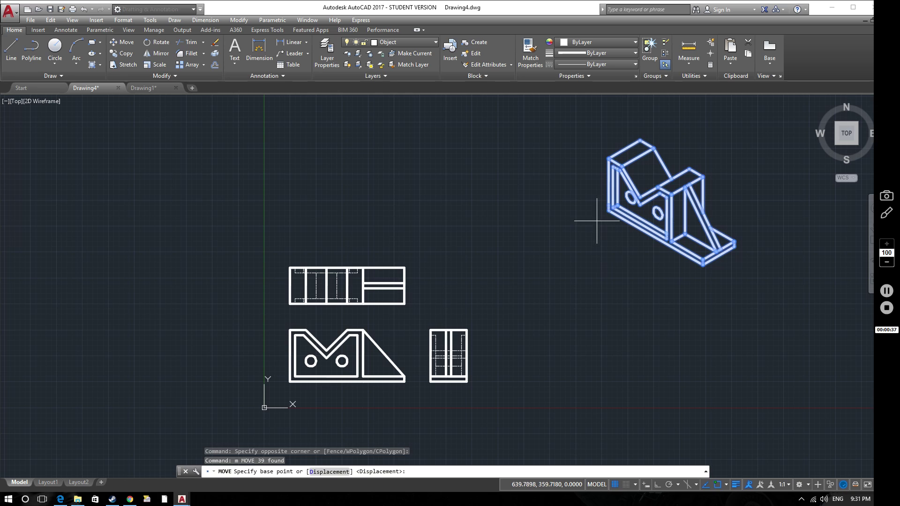
click(607, 210)
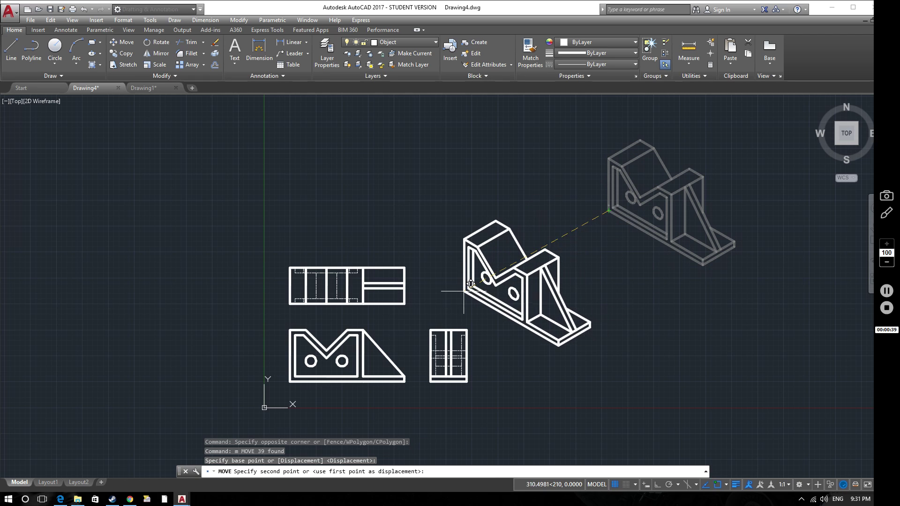
click(442, 284)
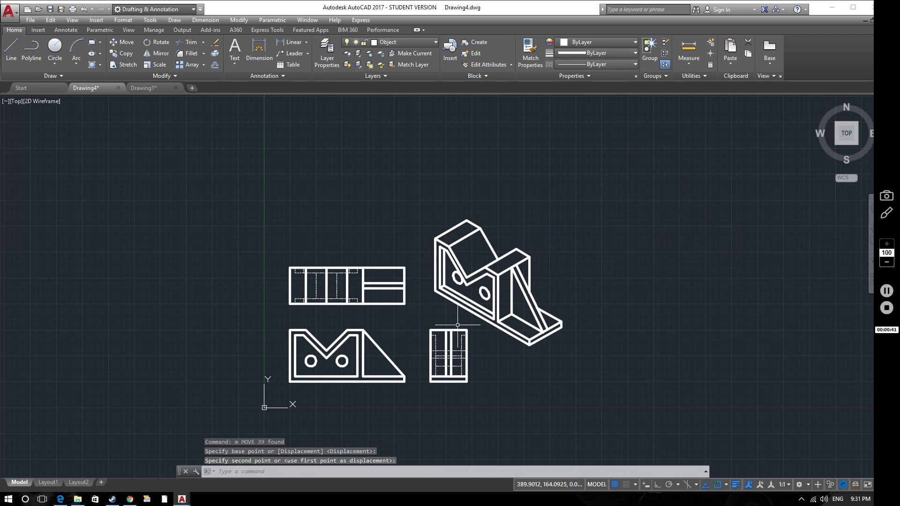
scroll(447, 300, up, 5)
scroll(502, 286, up, 2)
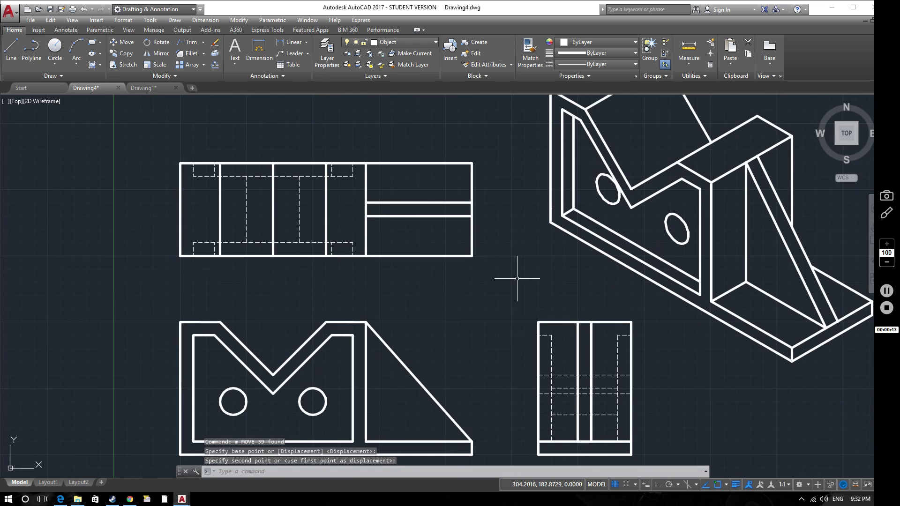
middle_drag(518, 275, 463, 275)
Frame the views and bring up the Layer Properties Manager listing the six layers.
scroll(464, 275, down, 2)
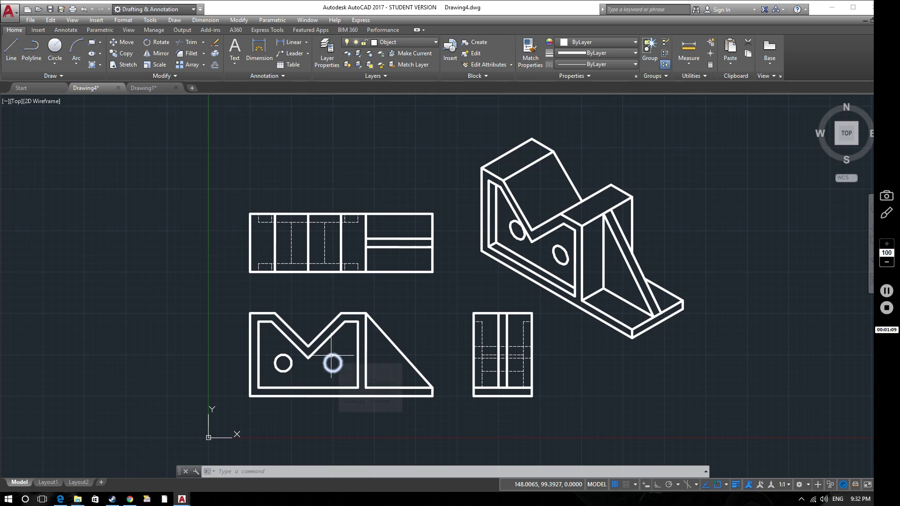
mouse_move(338, 355)
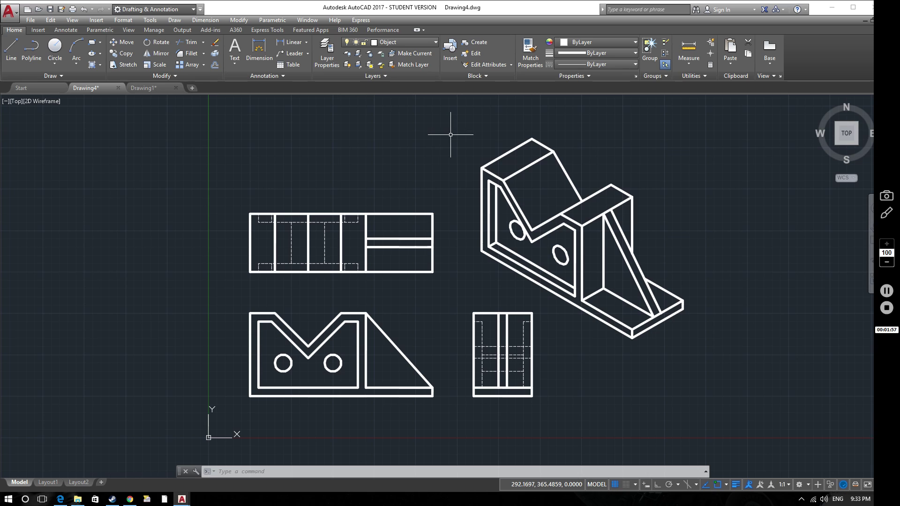
scroll(370, 228, up, 3)
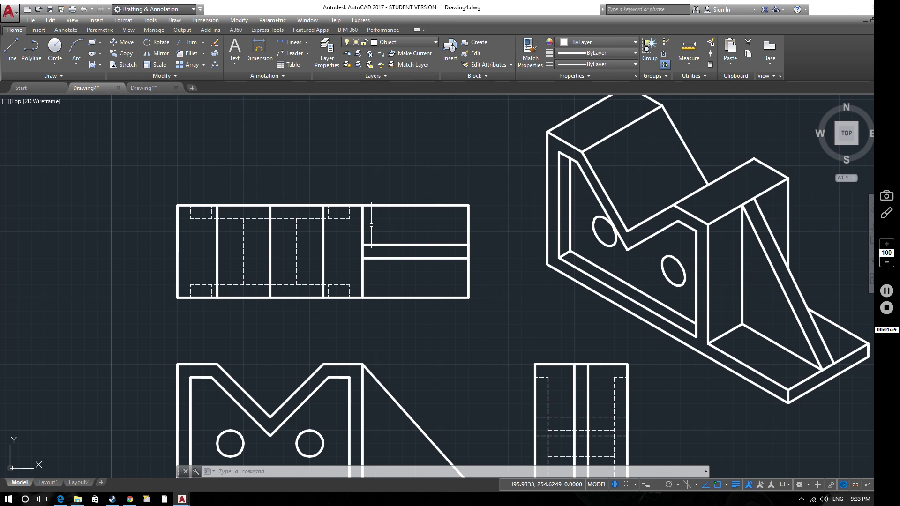
Make Section line the current layer, keep its PHANTOM2 linetype, and close the layer manager.
click(322, 52)
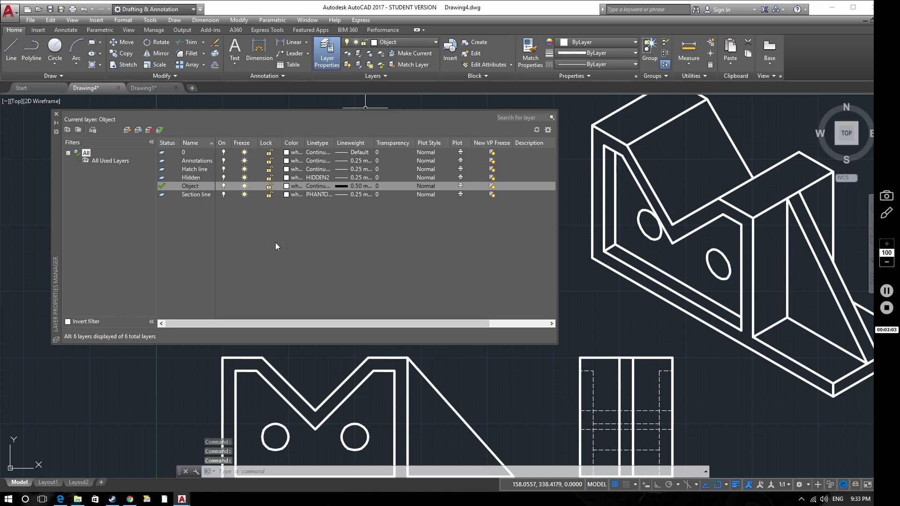
double_click(188, 194)
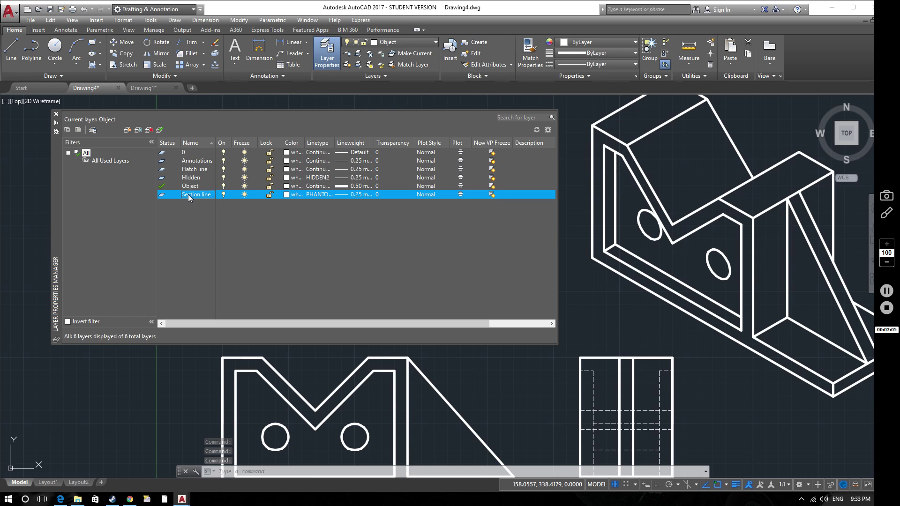
click(160, 130)
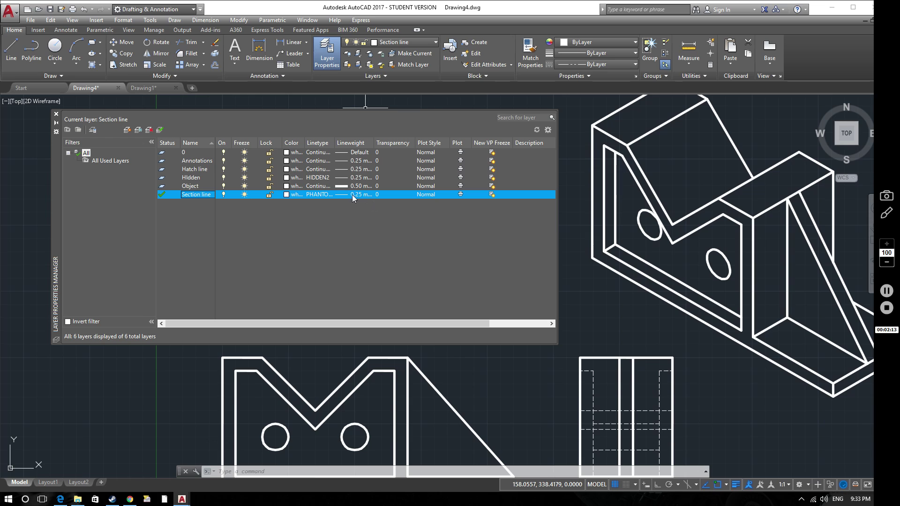
right_click(322, 194)
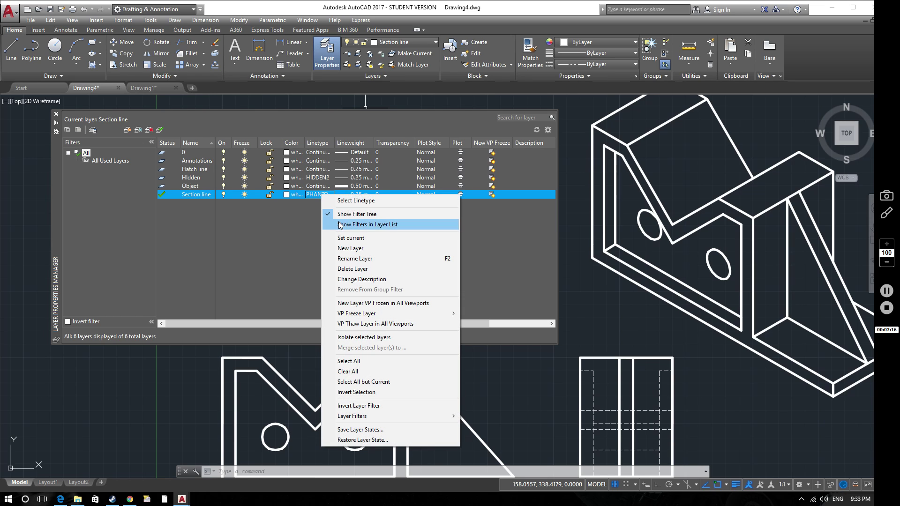
click(314, 195)
click(314, 195)
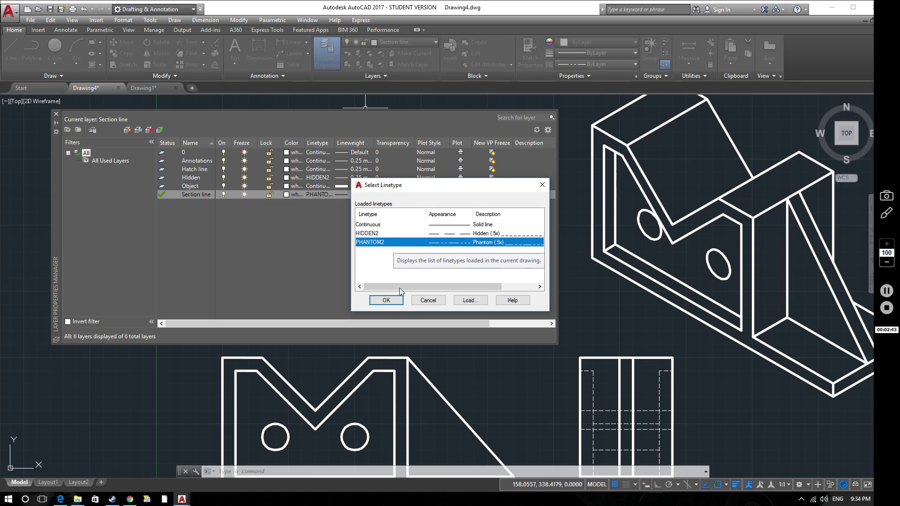
click(386, 300)
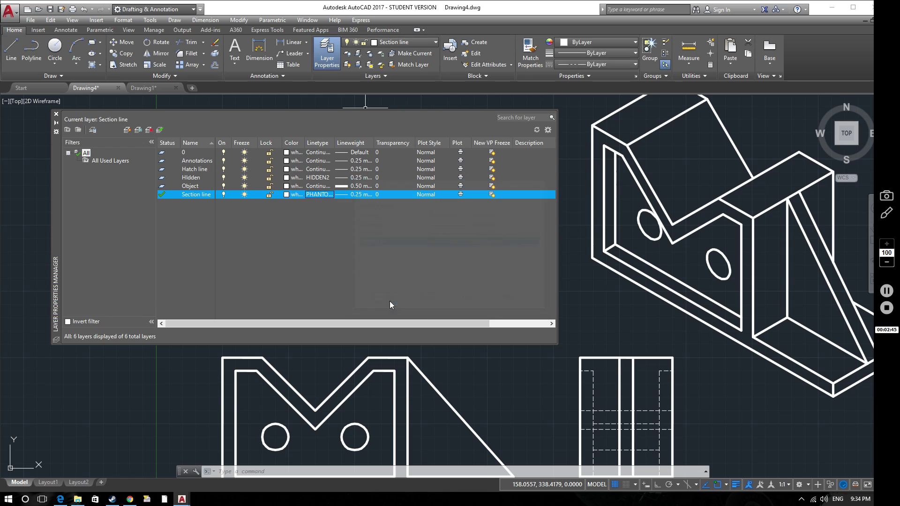
click(56, 114)
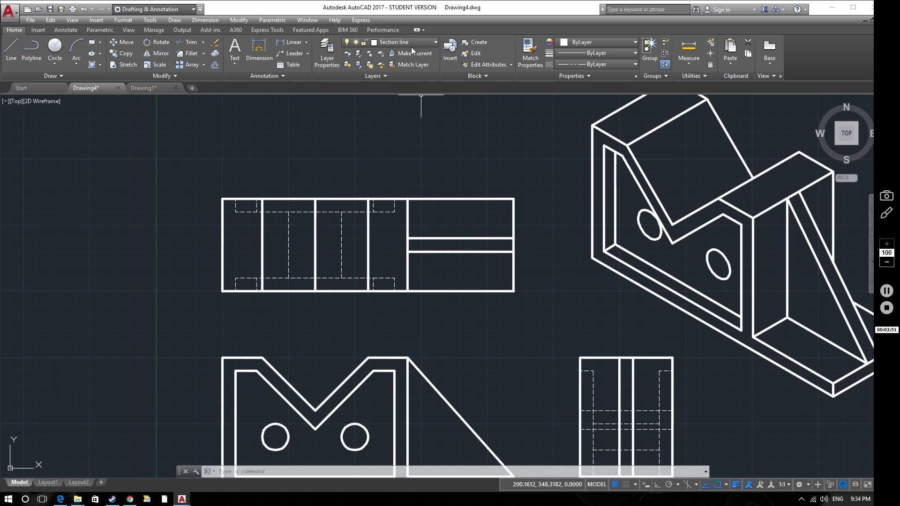
Start a polyline with its first point left of the top view, level with its middle.
click(29, 50)
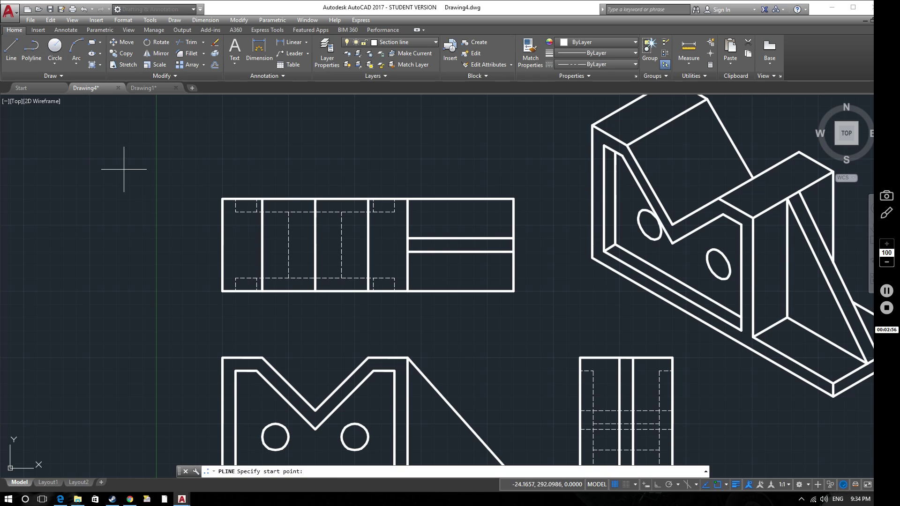
click(179, 244)
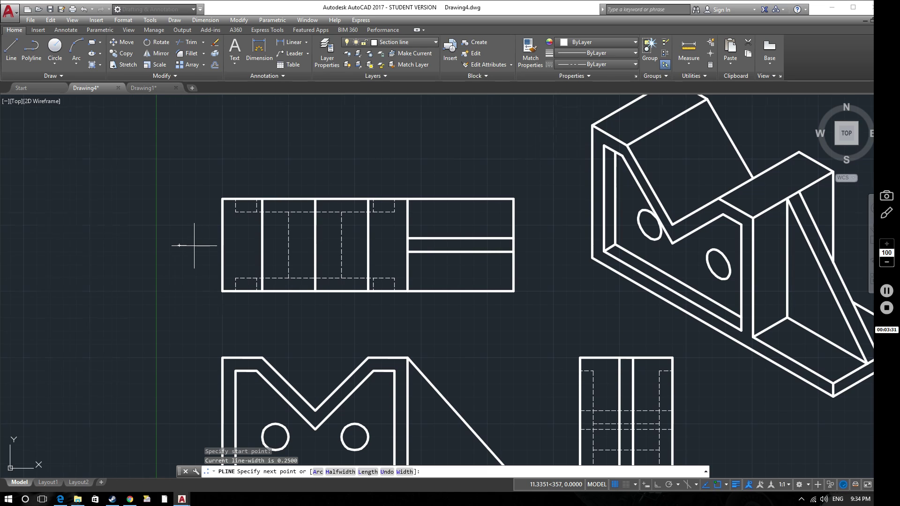
scroll(194, 245, up, 2)
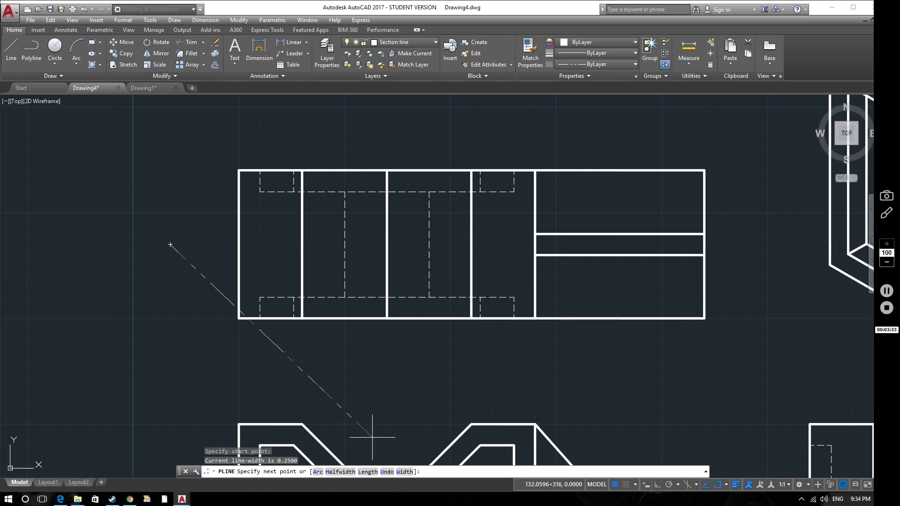
With Ortho on, draw a 10-unit, 0.5-wide thick segment at the section line's left end.
click(404, 472)
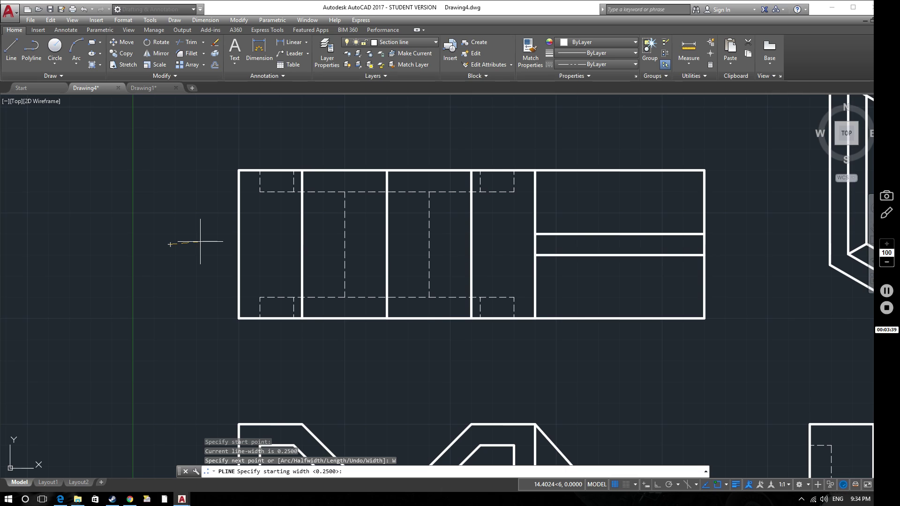
text(0.5)
key(Return)
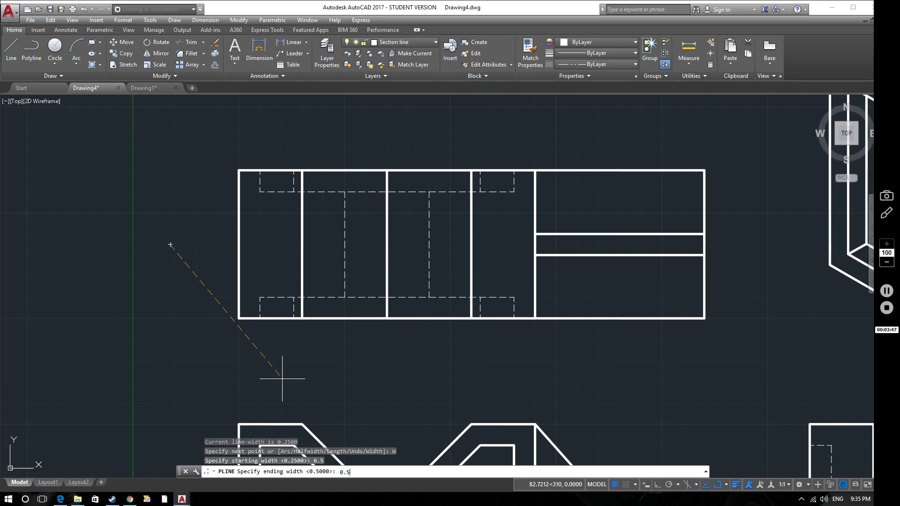
key(Return)
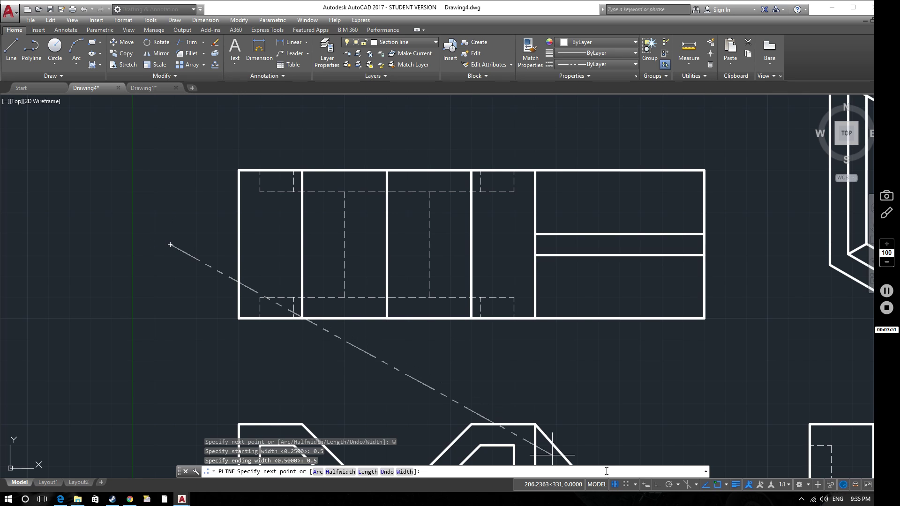
click(658, 484)
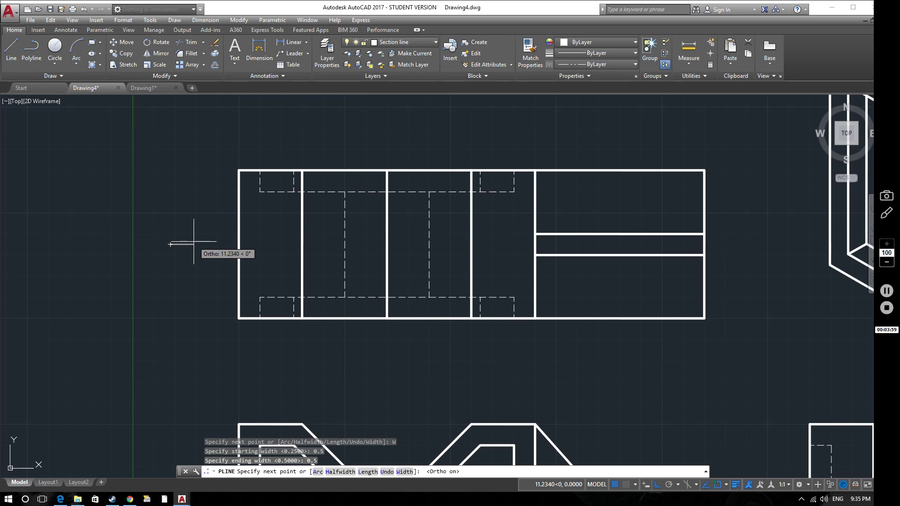
text(10)
key(Return)
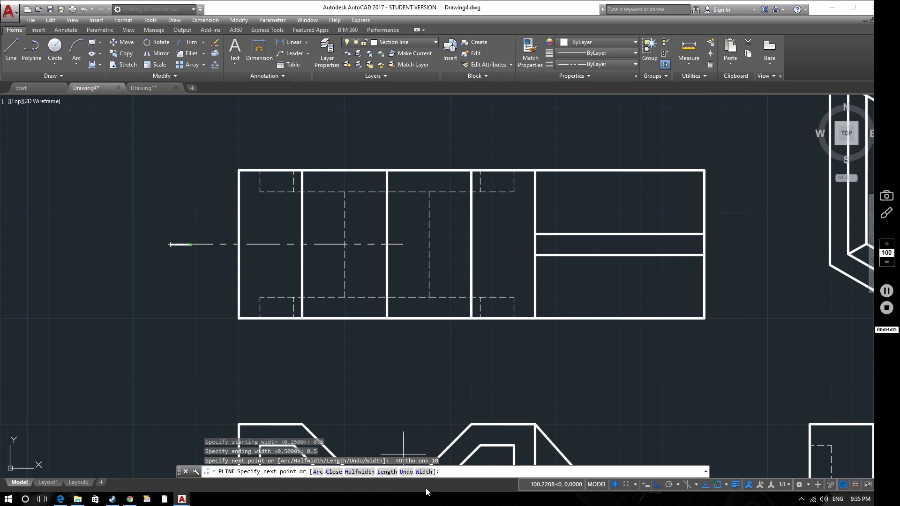
Set the width to 0 and run the thin line past the top view's right edge.
text(w)
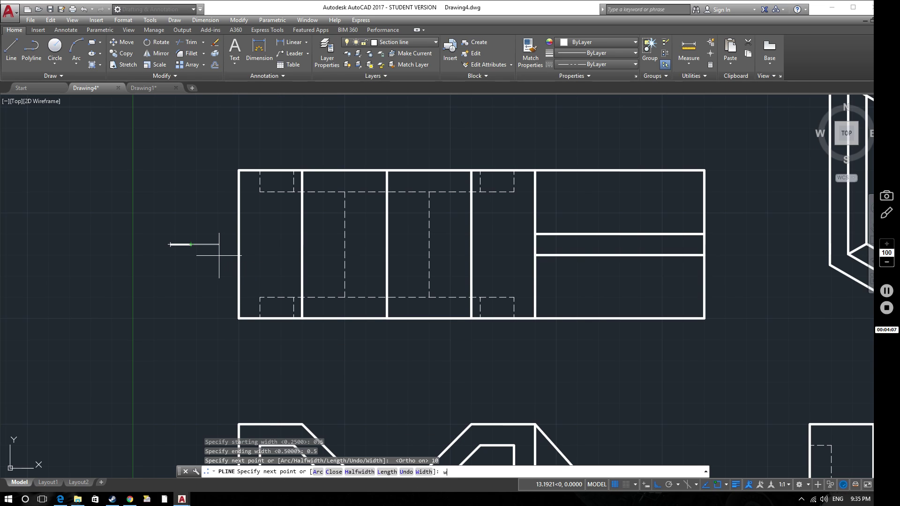
key(Return)
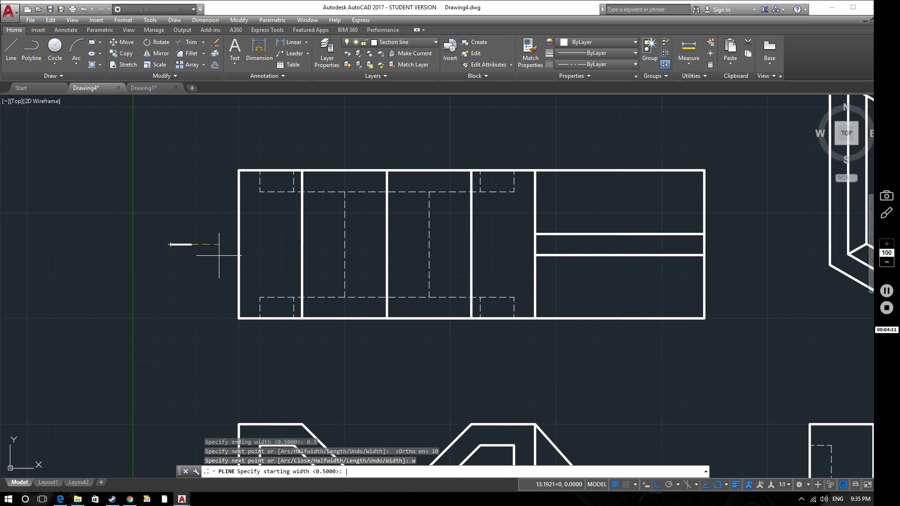
key(Return)
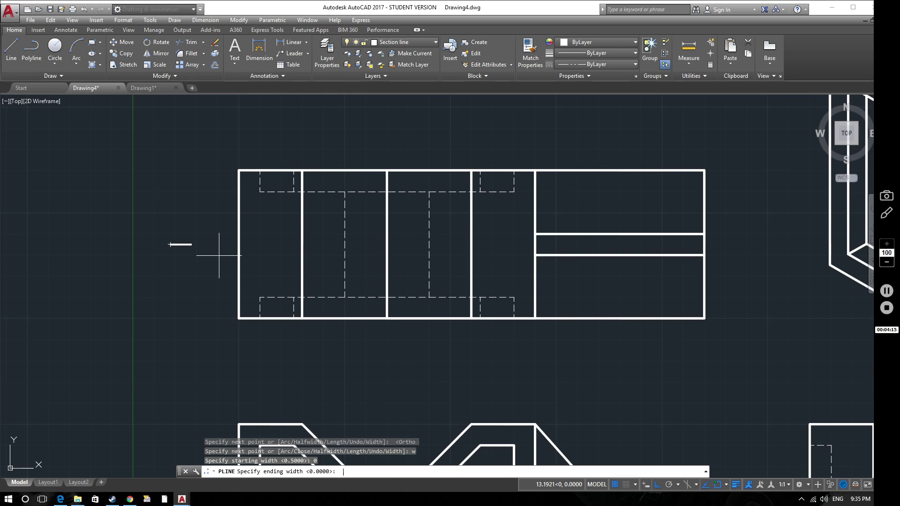
key(Return)
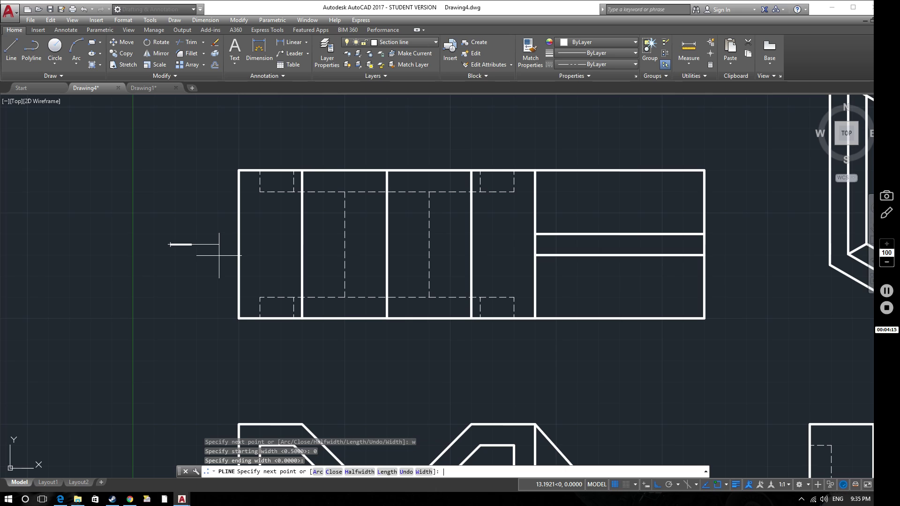
click(737, 244)
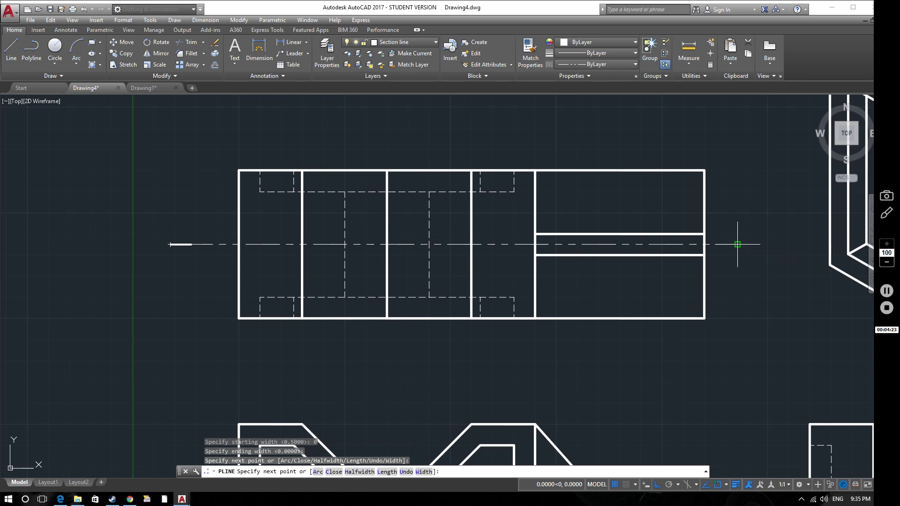
Add a 0.5-wide thick segment at the right end and finish the polyline.
text(w)
key(Return)
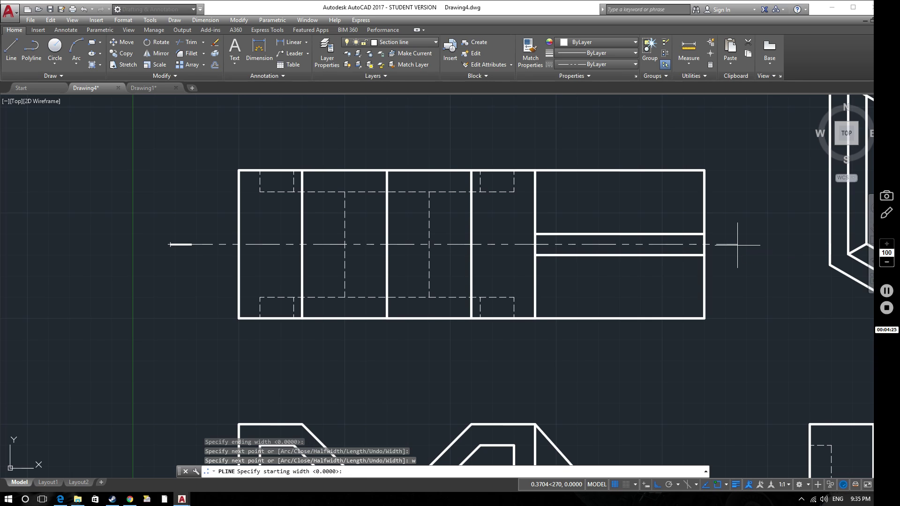
text(0.5)
key(Return)
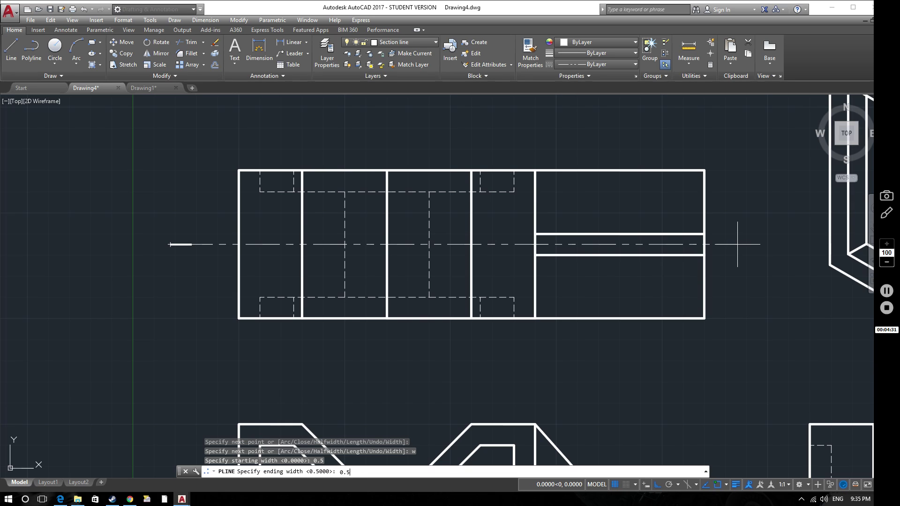
key(Return)
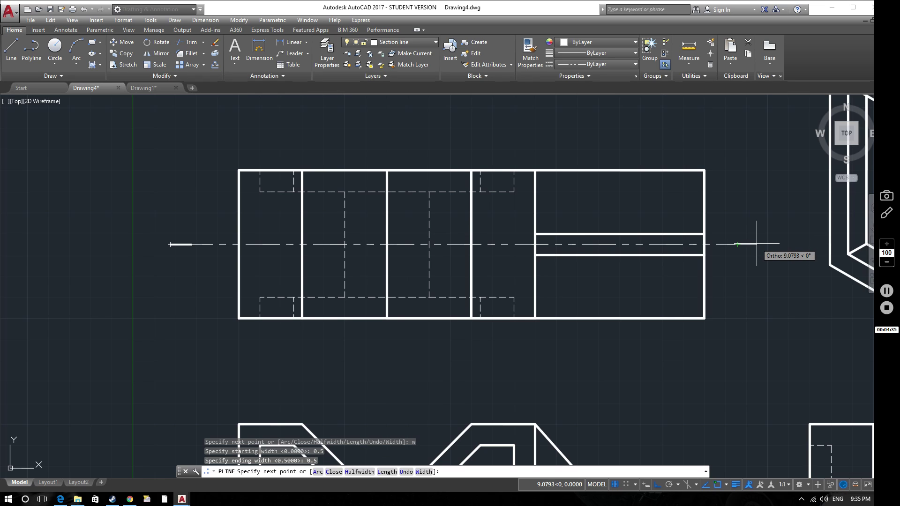
click(758, 244)
key(Escape)
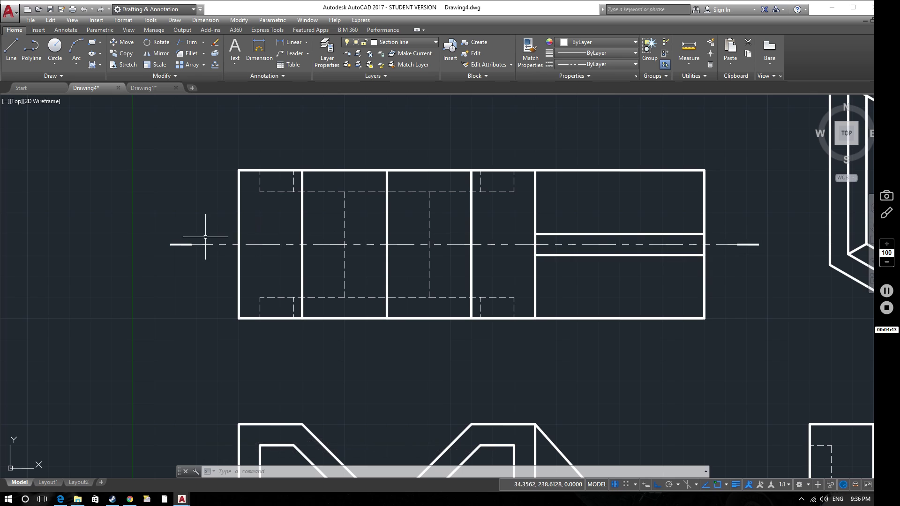
scroll(205, 237, up, 6)
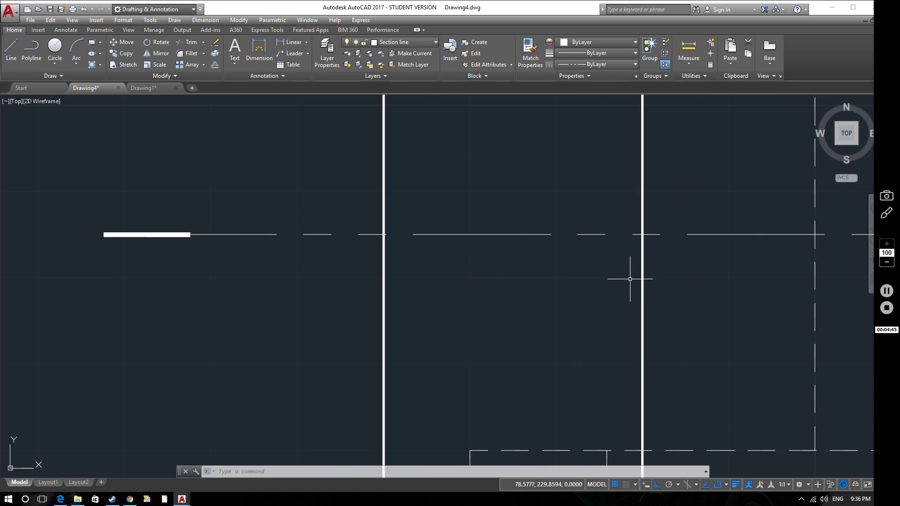
Zoom and pan until the top, front, side and isometric views are all visible together.
scroll(423, 296, down, 7)
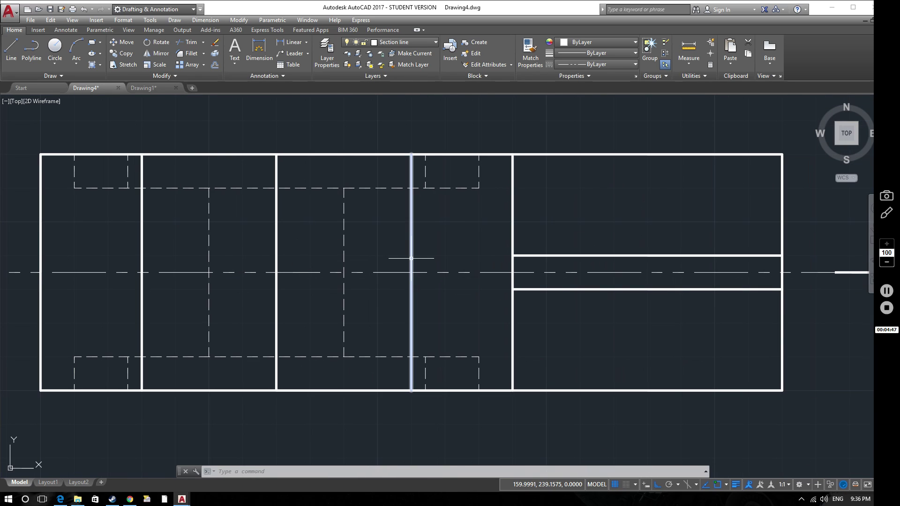
scroll(357, 260, down, 3)
scroll(299, 266, up, 1)
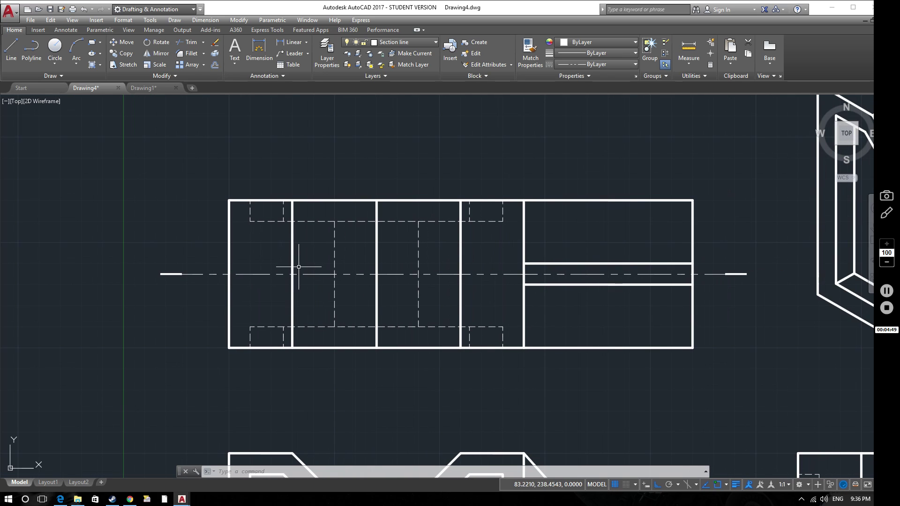
scroll(382, 277, down, 2)
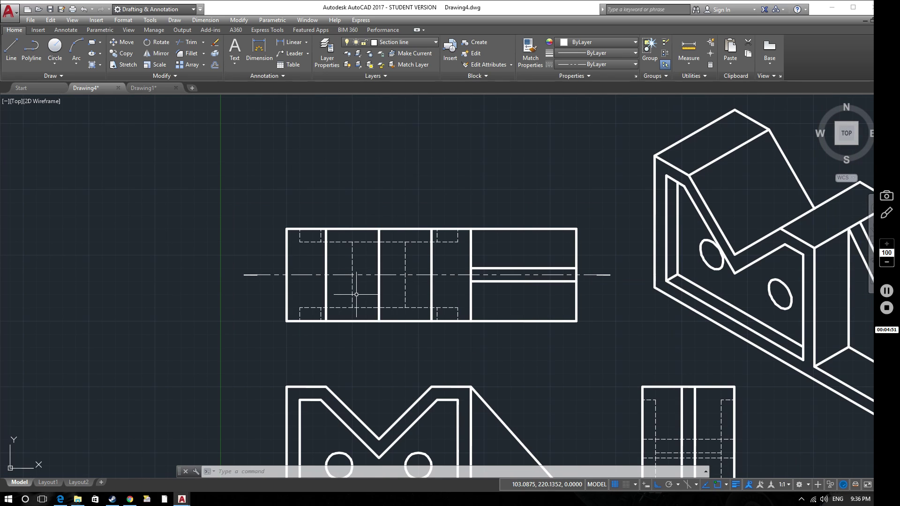
scroll(357, 294, up, 2)
scroll(353, 310, down, 2)
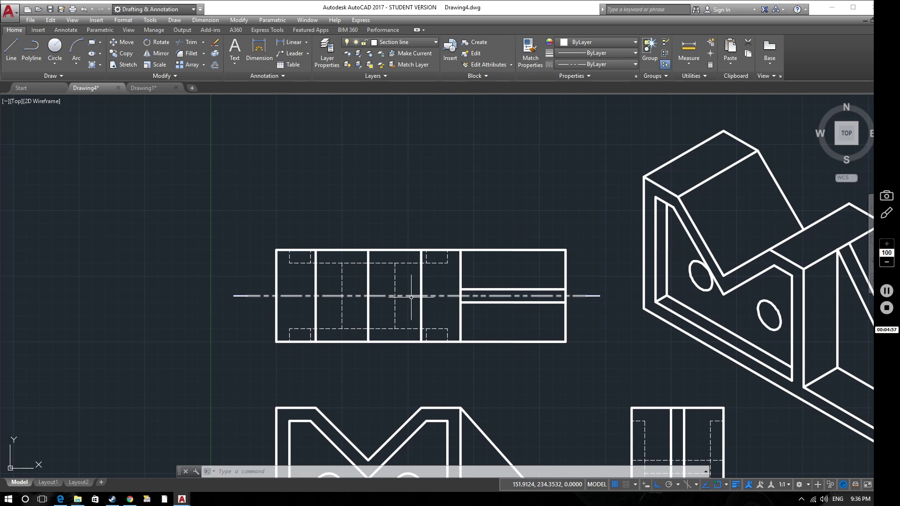
middle_drag(331, 287, 105, 289)
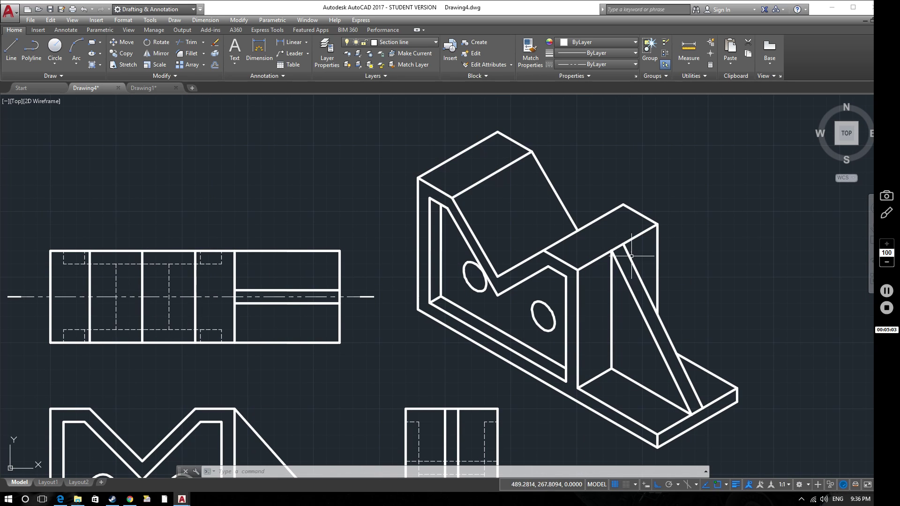
middle_drag(452, 292, 438, 261)
scroll(370, 291, up, 2)
middle_drag(370, 291, 362, 243)
scroll(362, 243, down, 4)
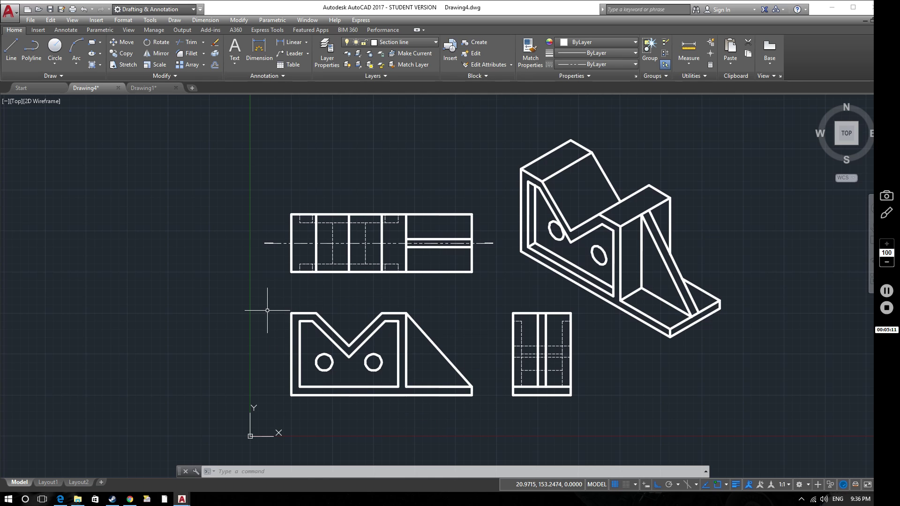
click(335, 419)
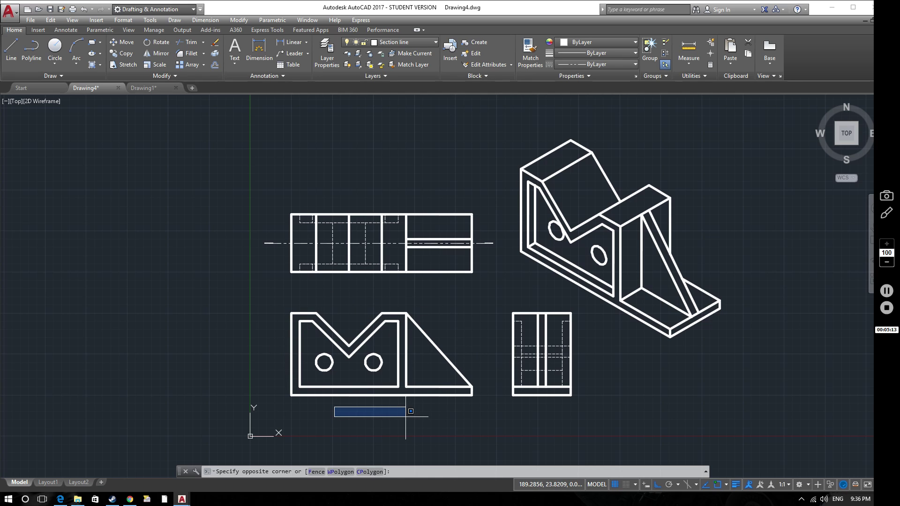
key(Escape)
scroll(417, 294, up, 2)
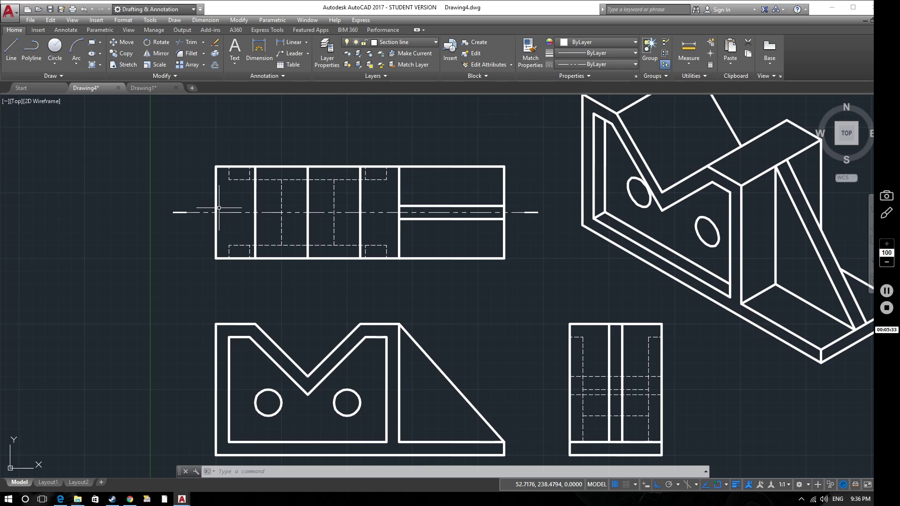
Draw a text-less QLEADER dropping 25 units straight down from the section line's left end, then select it.
text(Qle)
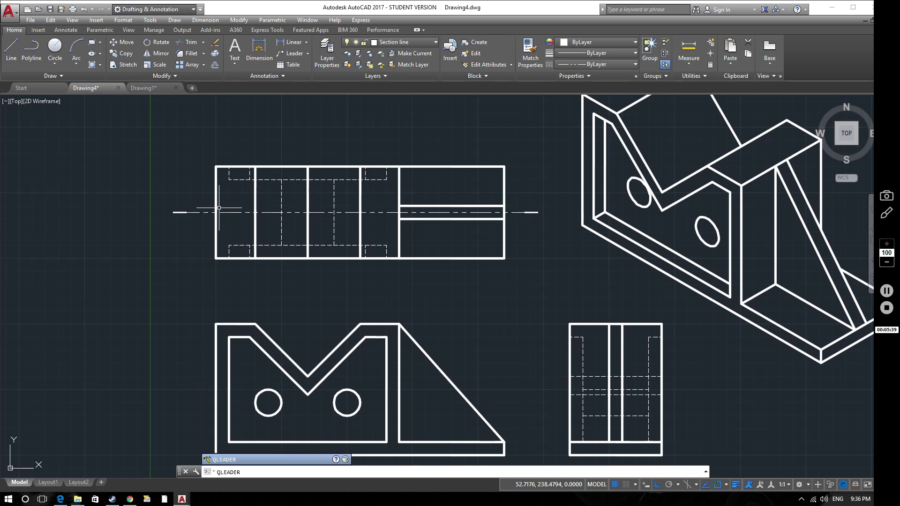
text(ader)
key(Return)
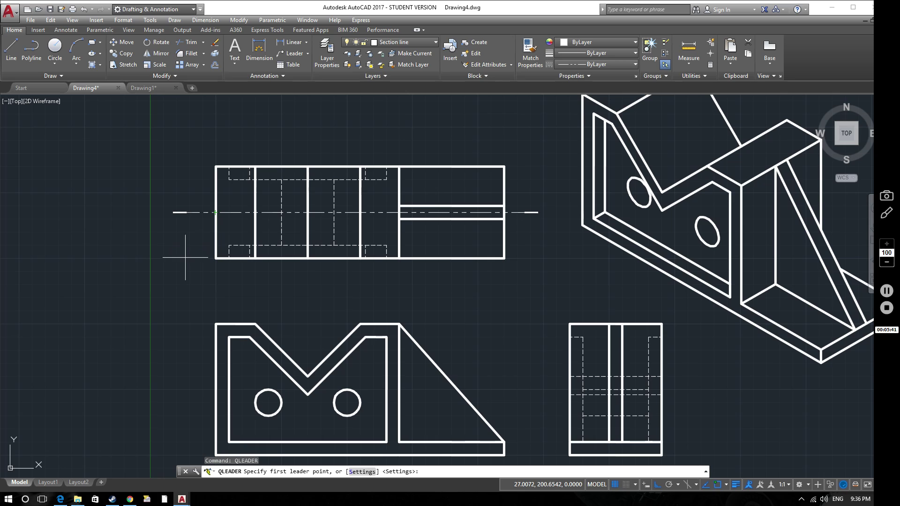
click(179, 212)
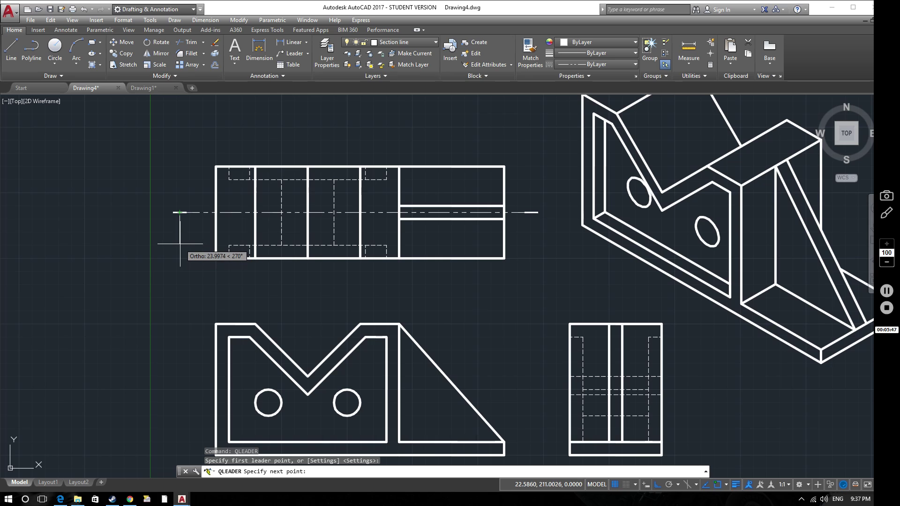
text(25)
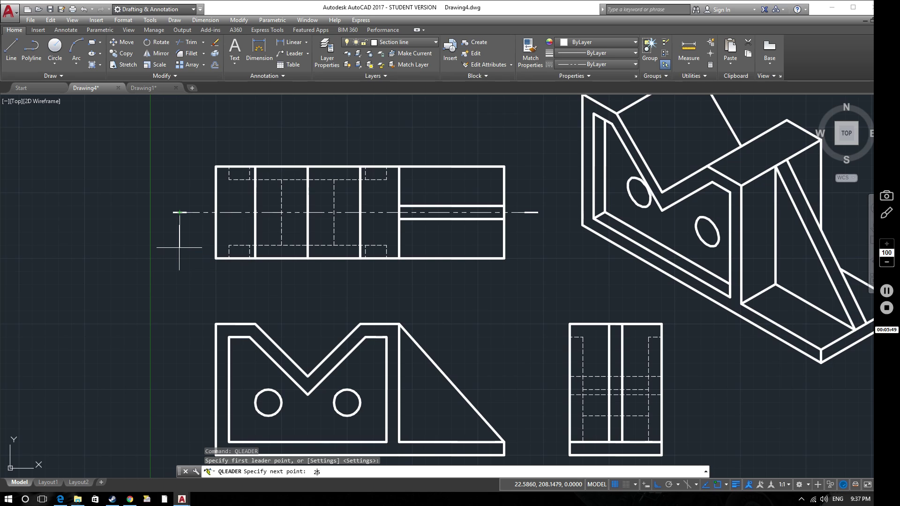
key(Return)
key(Return)
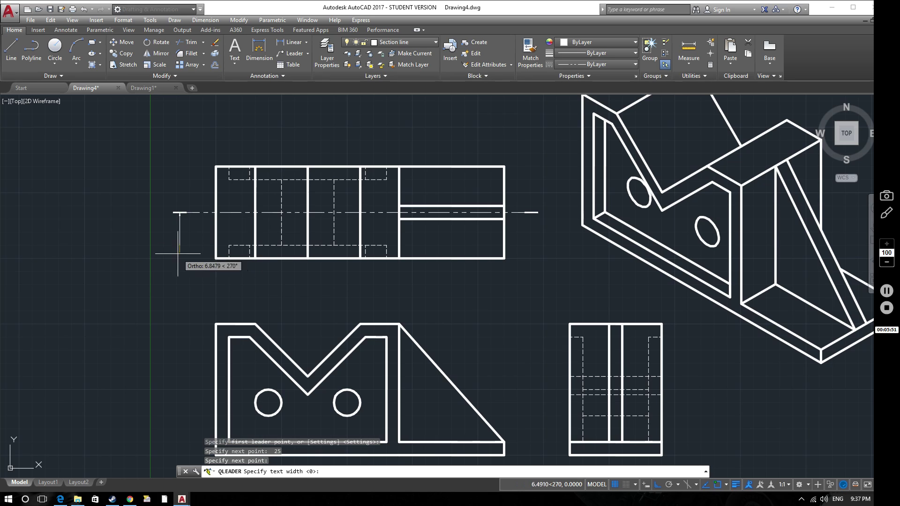
scroll(155, 219, up, 2)
scroll(217, 226, down, 2)
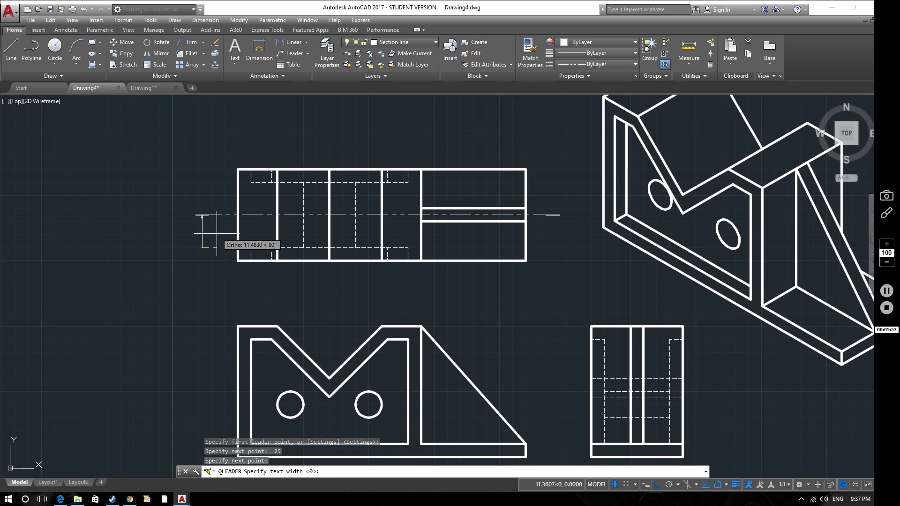
key(Escape)
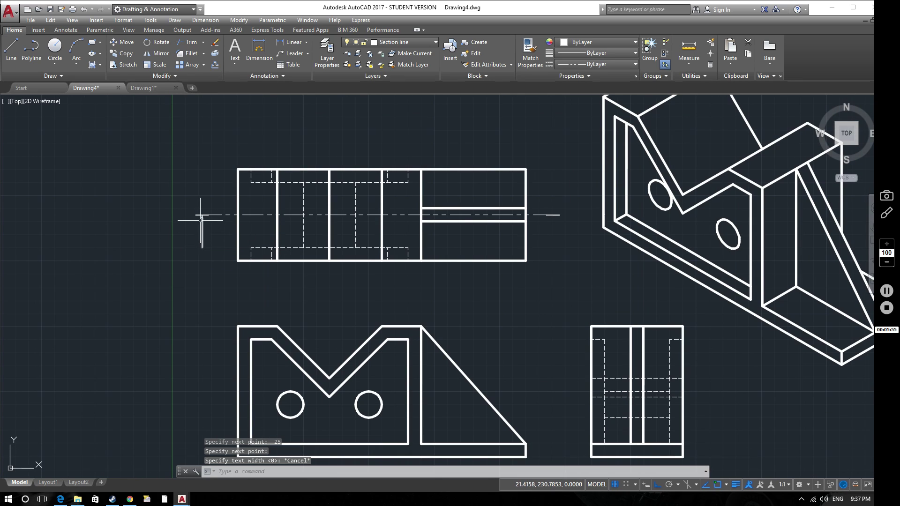
click(202, 227)
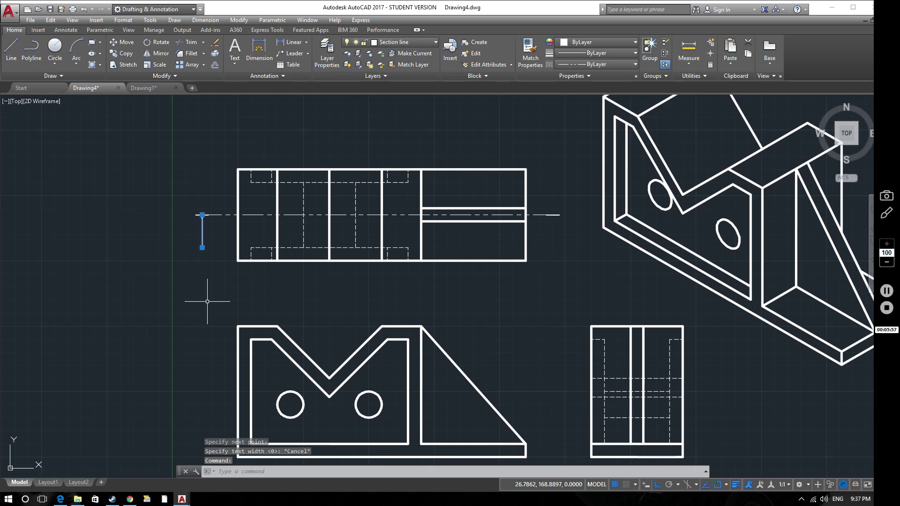
Set the leader's arrow size to 4 in the Properties palette.
text(pr)
key(Return)
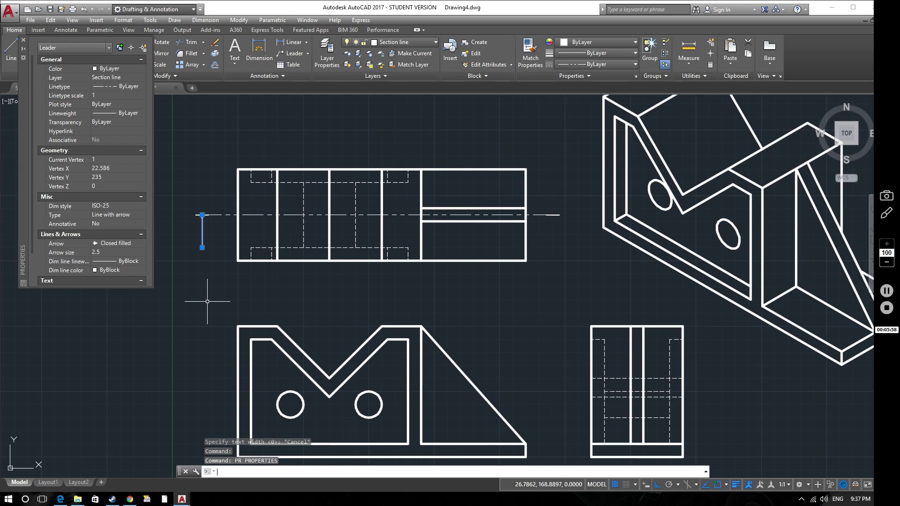
click(105, 252)
text(4)
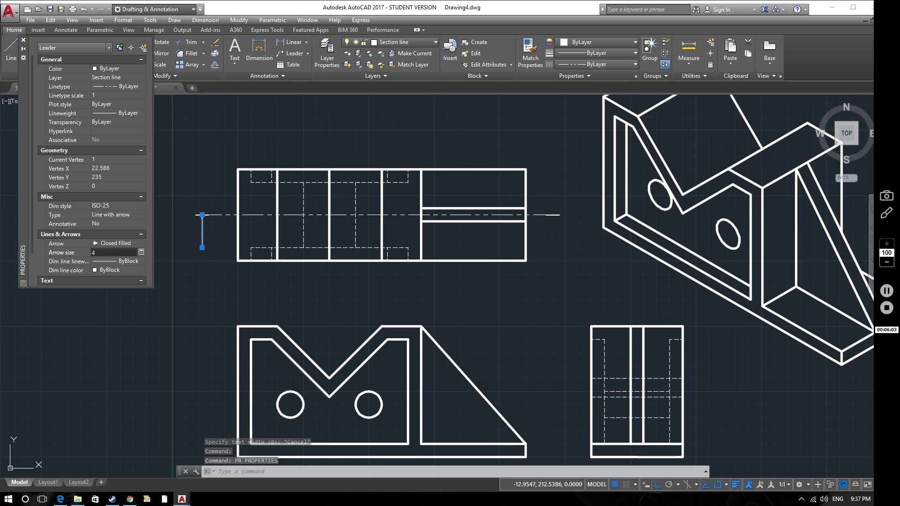
text(.)
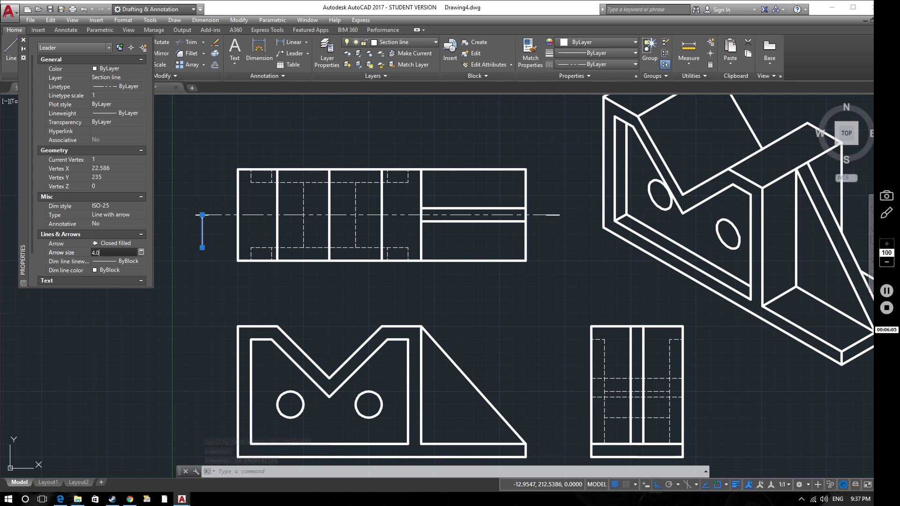
key(Return)
key(Escape)
Put the left section arrow leader on the Annotations layer and close the Properties palette.
scroll(201, 239, up, 4)
scroll(202, 236, up, 1)
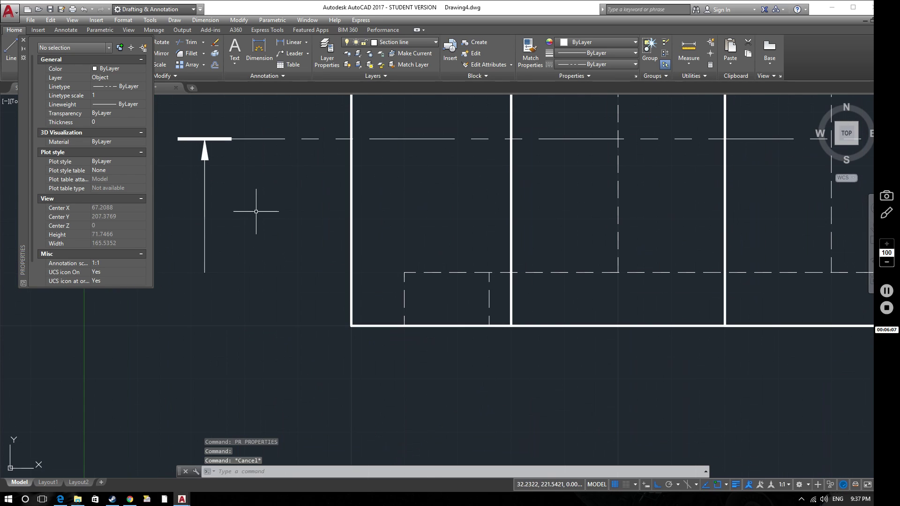
scroll(256, 211, down, 6)
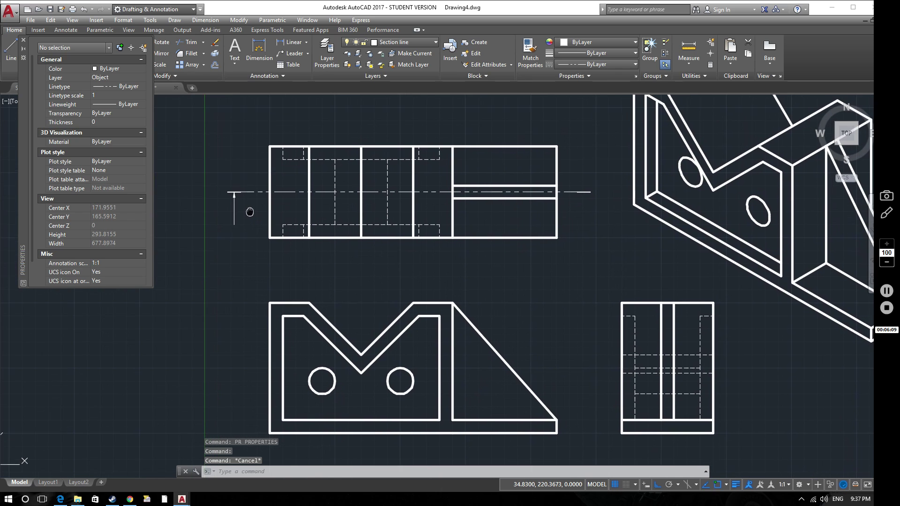
scroll(247, 207, up, 2)
click(228, 188)
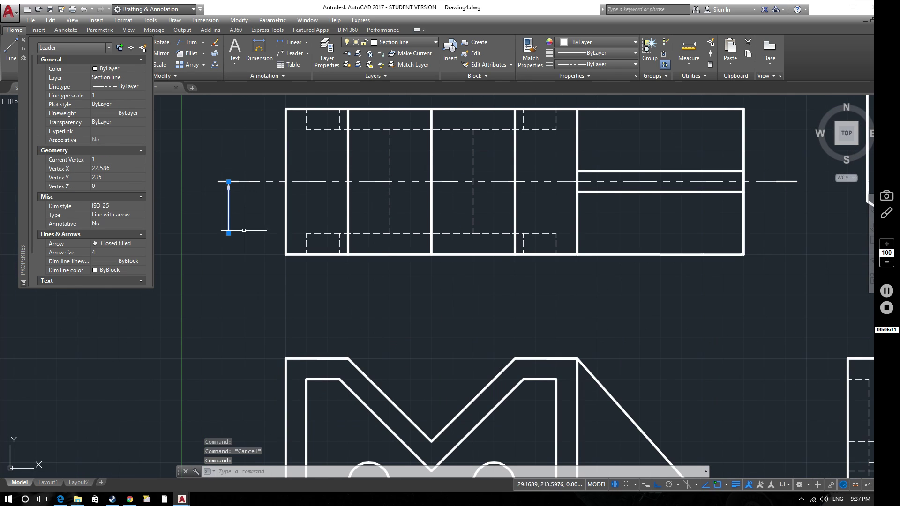
click(418, 41)
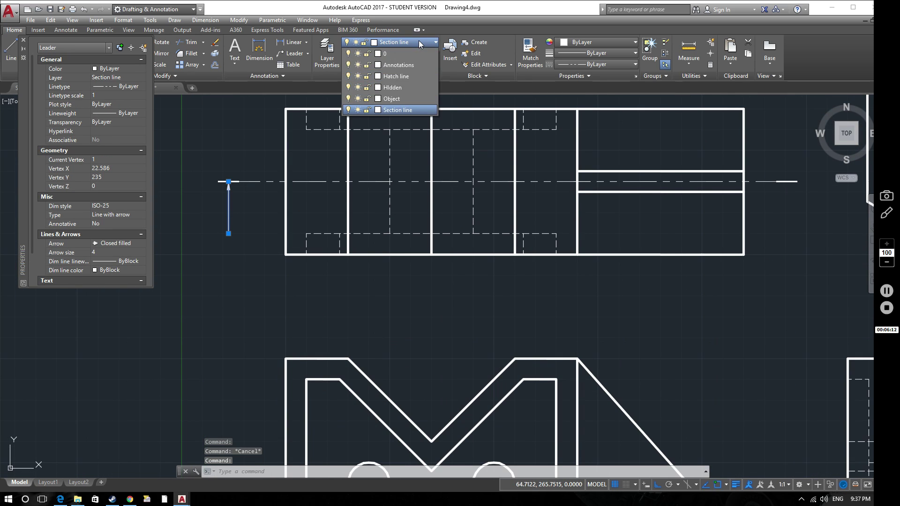
click(399, 65)
key(Escape)
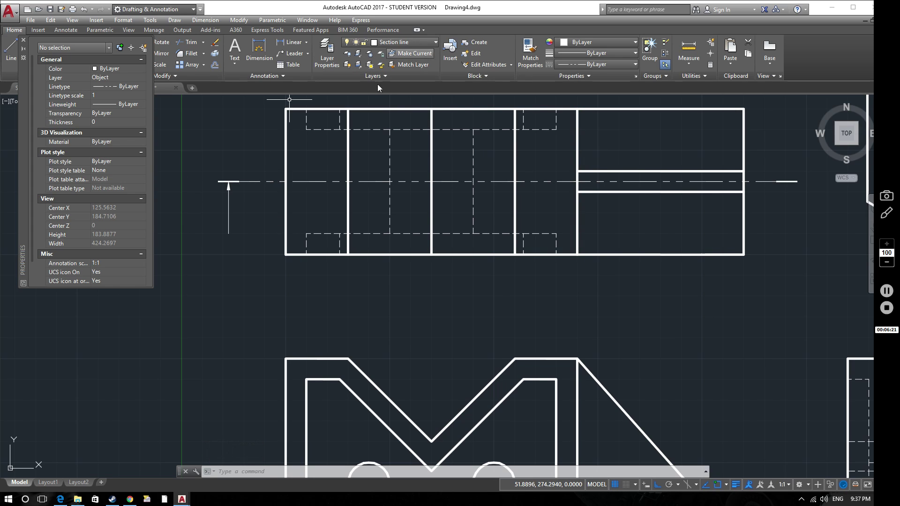
click(228, 206)
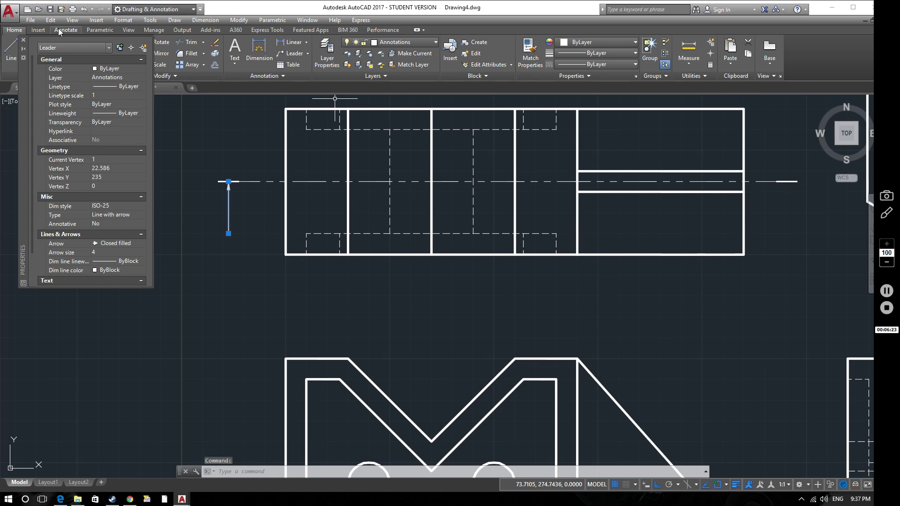
click(23, 41)
Copy the leader (CO) from its arrow tip to the right end of the section line.
key(Escape)
key(Escape)
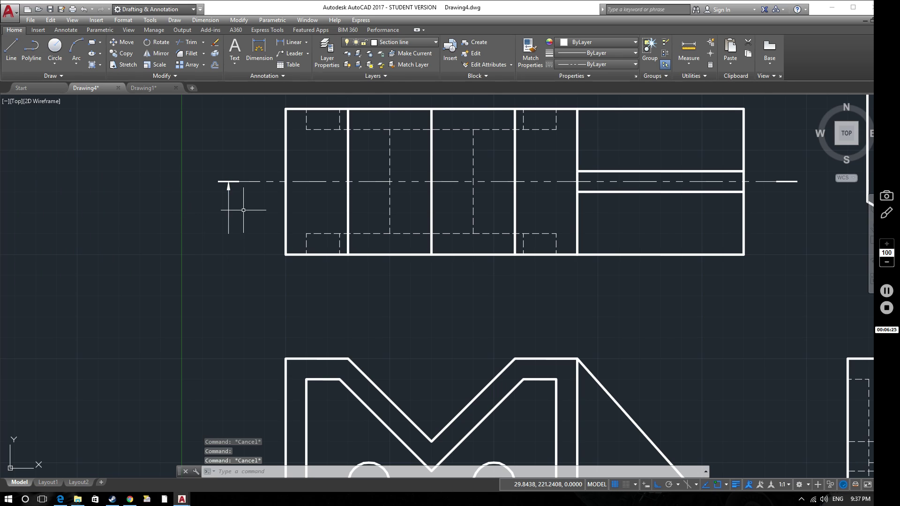
mouse_move(256, 206)
middle_down()
mouse_move(242, 202)
mouse_move(209, 222)
middle_up()
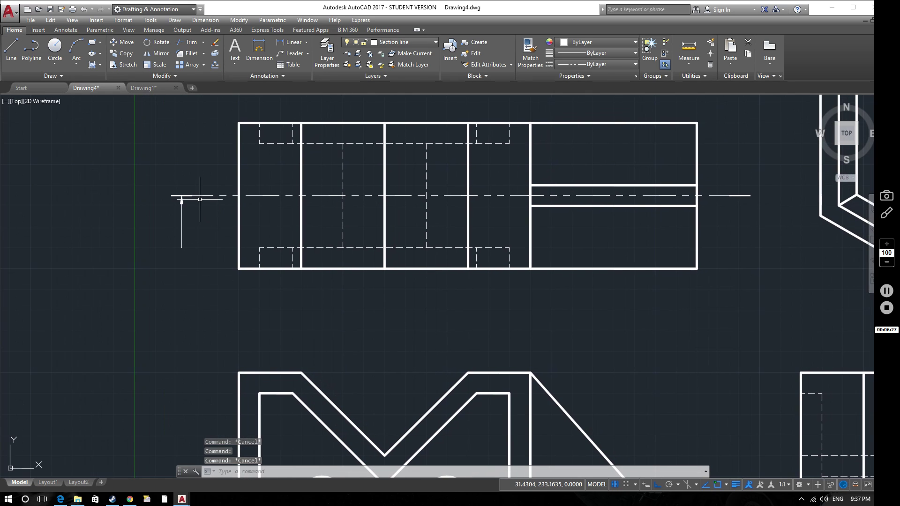
click(196, 208)
click(138, 302)
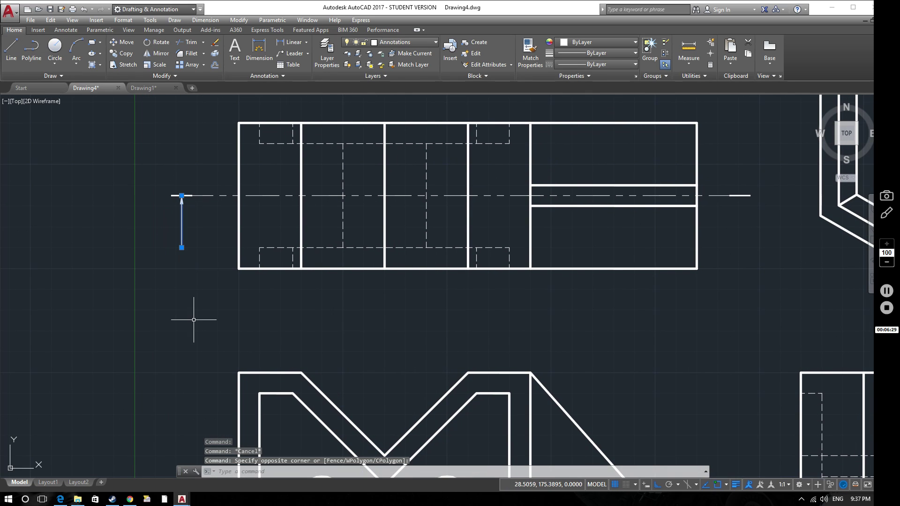
text(co)
key(Return)
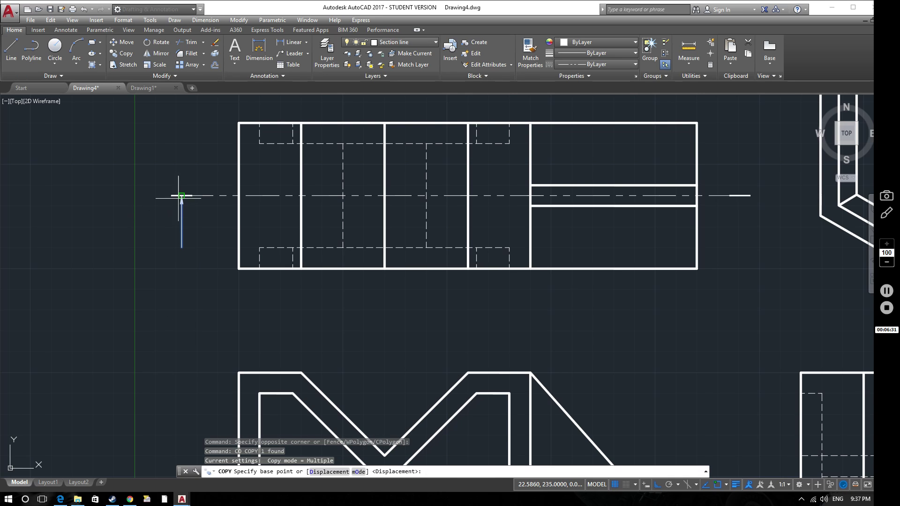
click(181, 196)
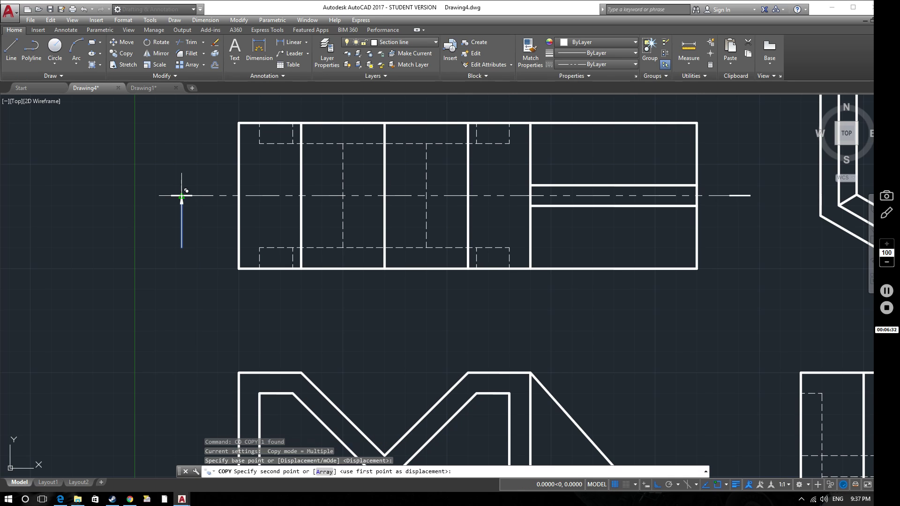
click(740, 196)
key(Escape)
Pan and zoom to bring all the drawing views back into frame.
scroll(673, 291, down, 2)
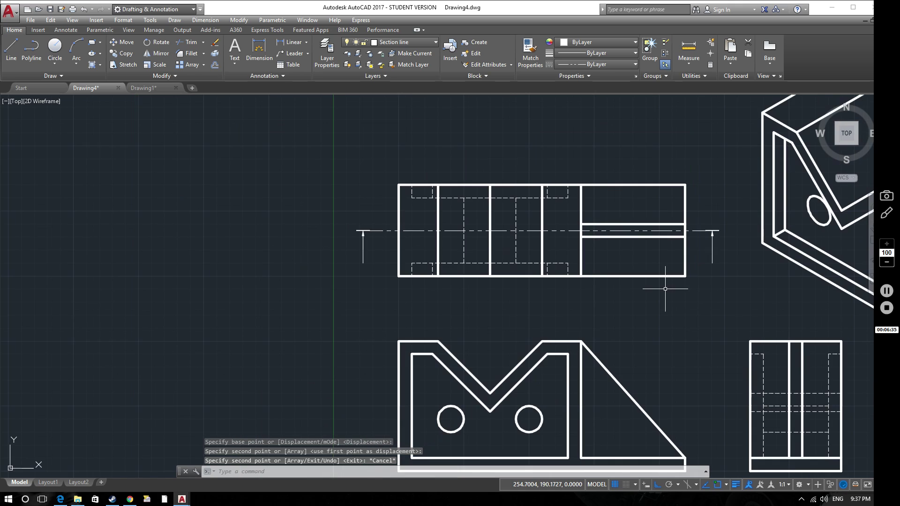
mouse_move(656, 286)
middle_down()
mouse_move(588, 229)
mouse_move(571, 270)
middle_up()
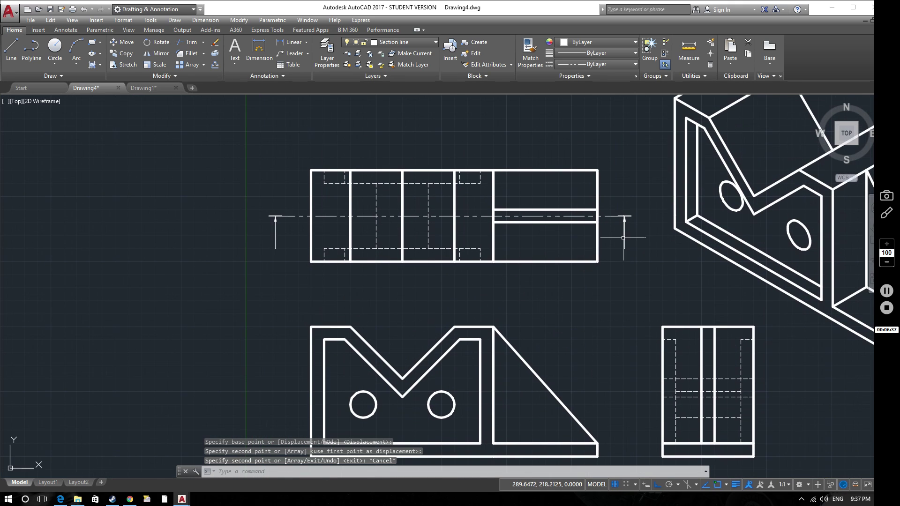
scroll(415, 184, up, 4)
scroll(459, 172, down, 2)
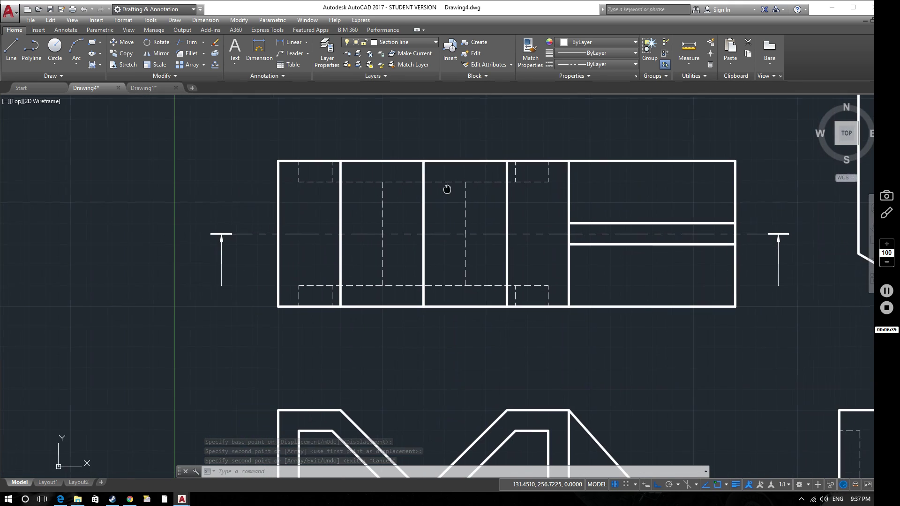
scroll(611, 344, down, 2)
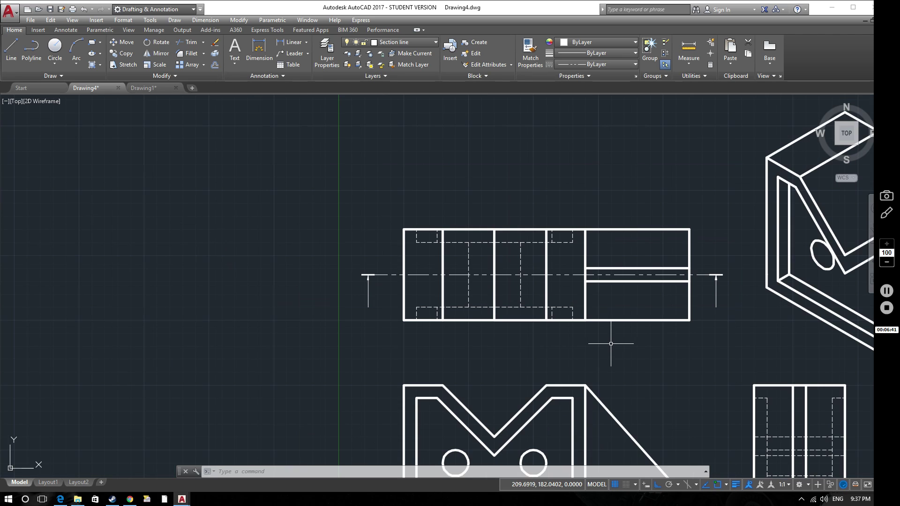
middle_drag(611, 343, 549, 276)
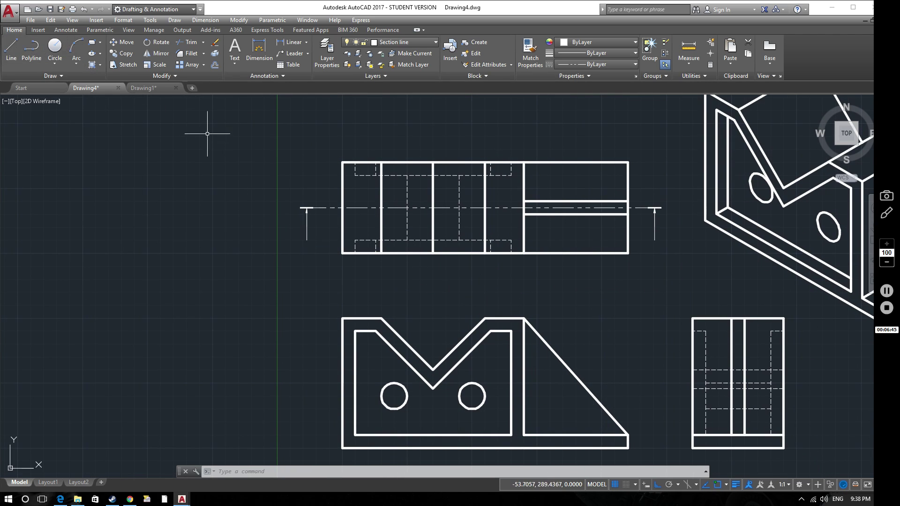
Add a multiline text 'A' at height 4 beside the left section arrow and keep the changes.
click(234, 47)
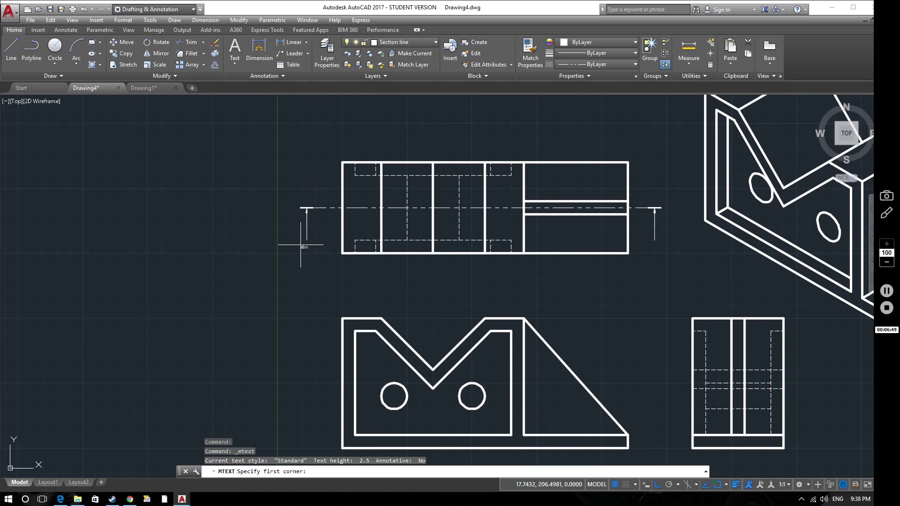
scroll(306, 241, up, 2)
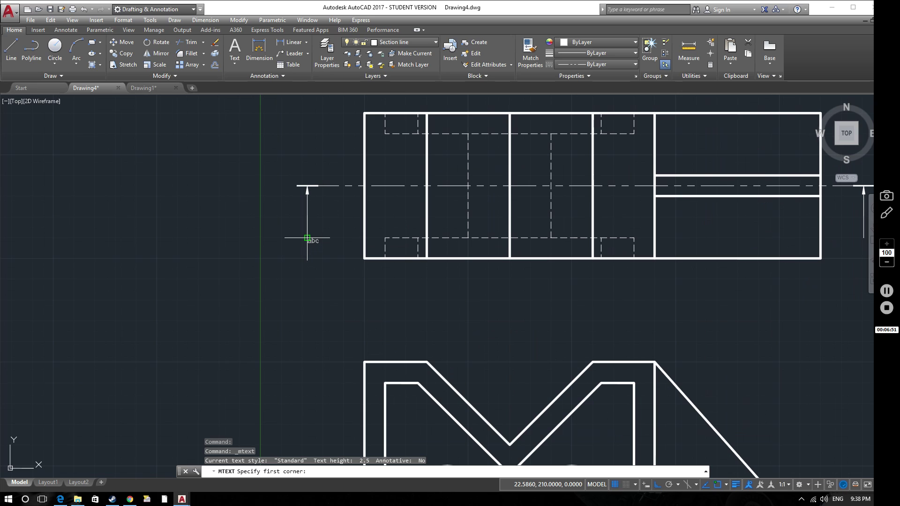
click(307, 239)
click(341, 274)
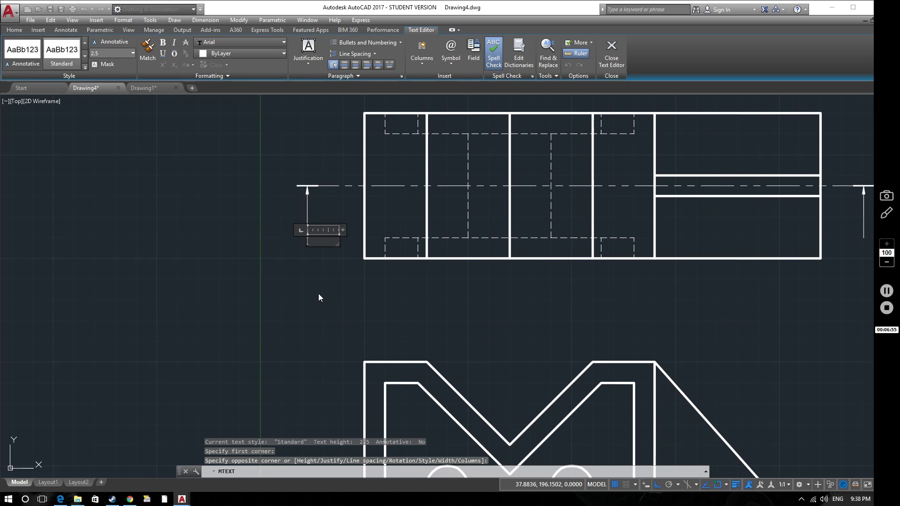
text(A)
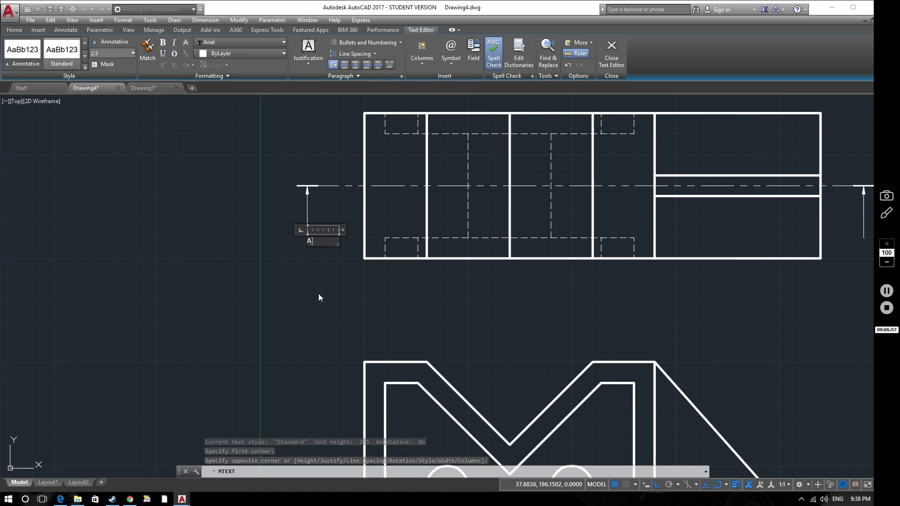
key(ctrl+a)
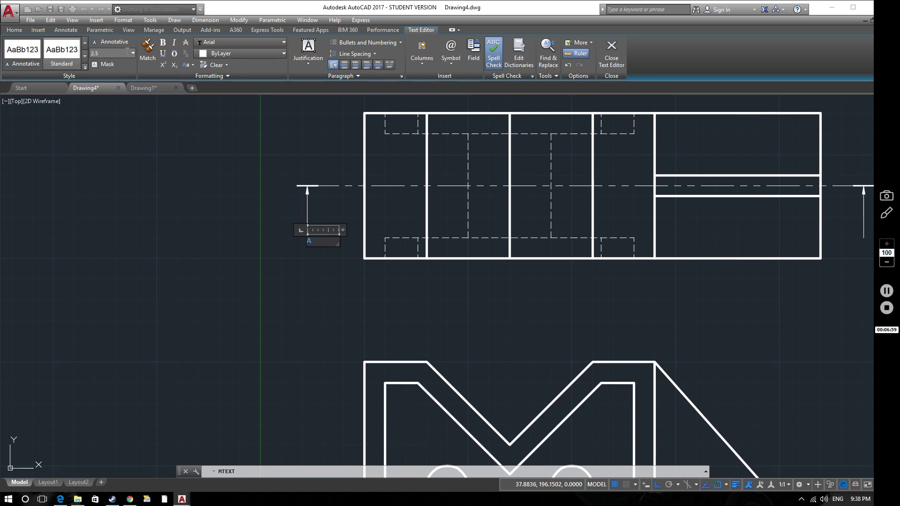
click(133, 54)
click(106, 69)
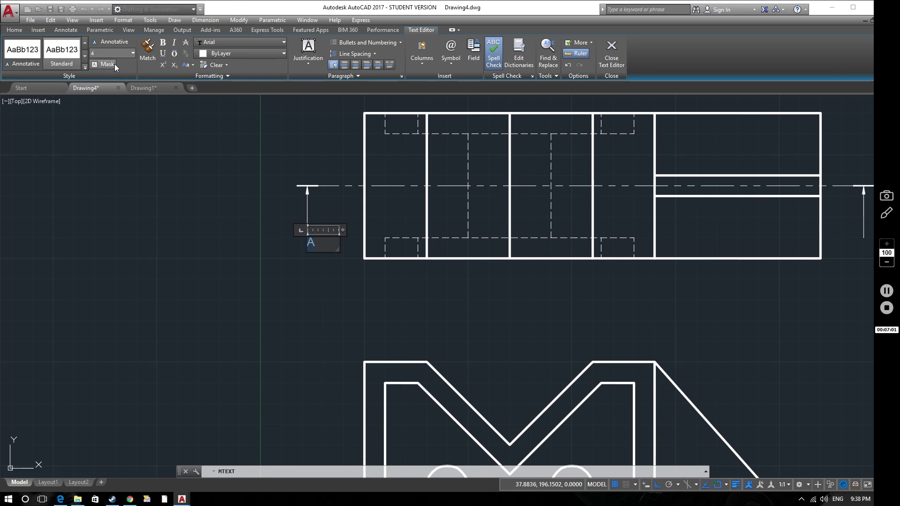
key(Escape)
click(461, 256)
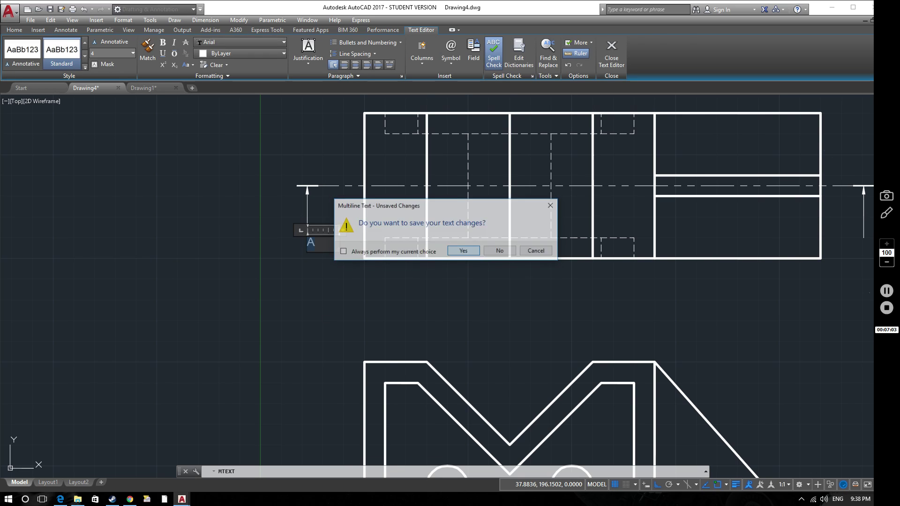
Move the A label 1.5 units to the left.
click(311, 241)
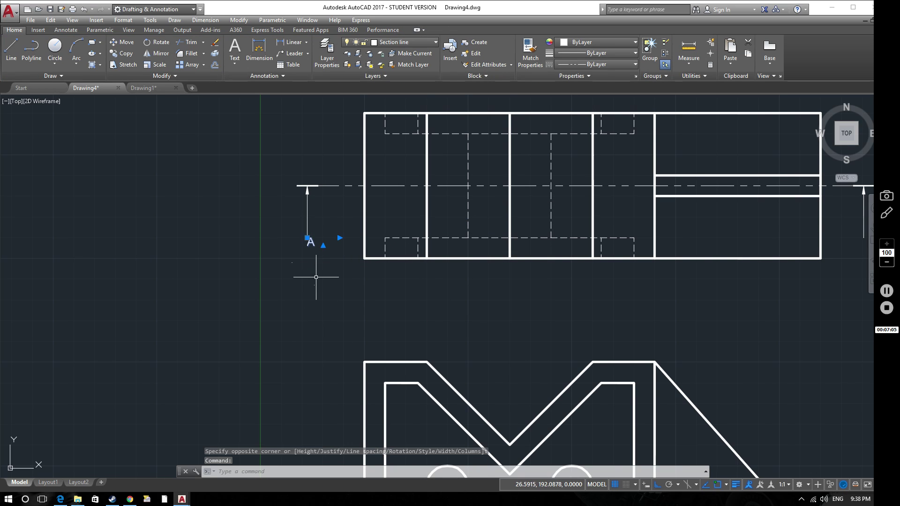
scroll(309, 241, up, 5)
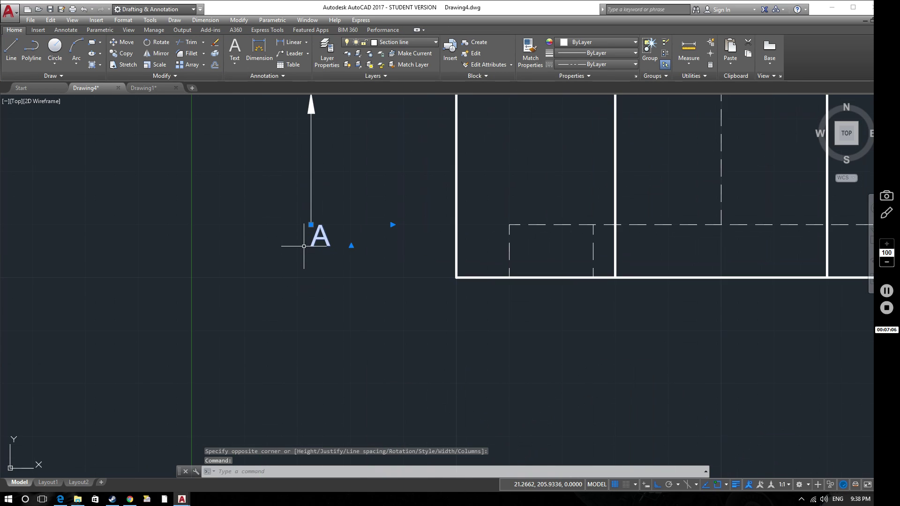
click(303, 214)
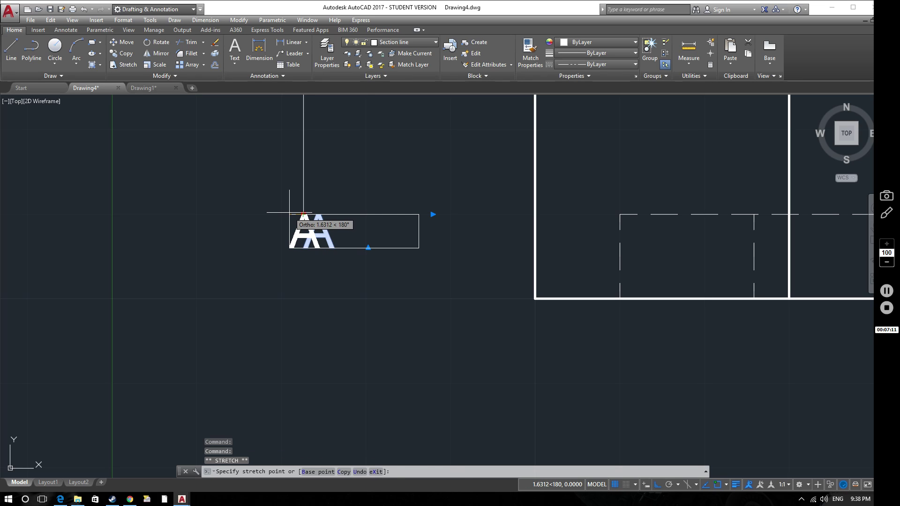
text(1.5)
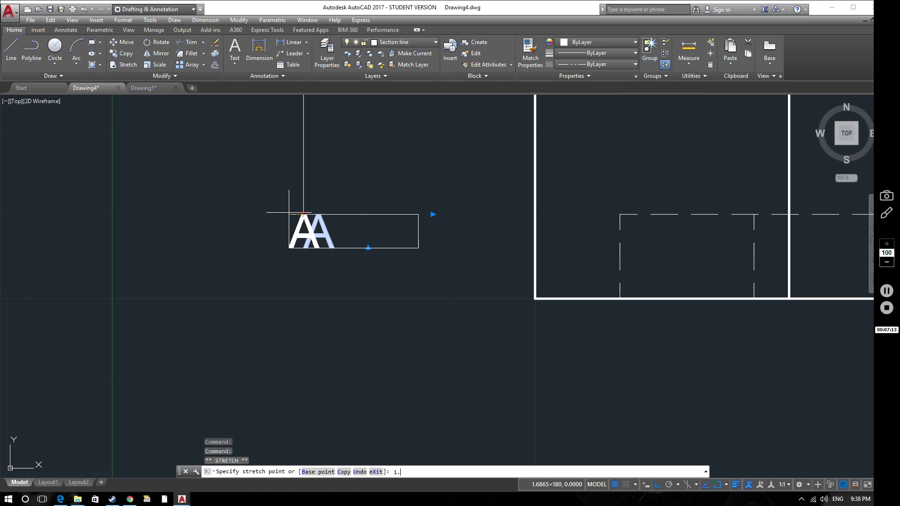
key(Return)
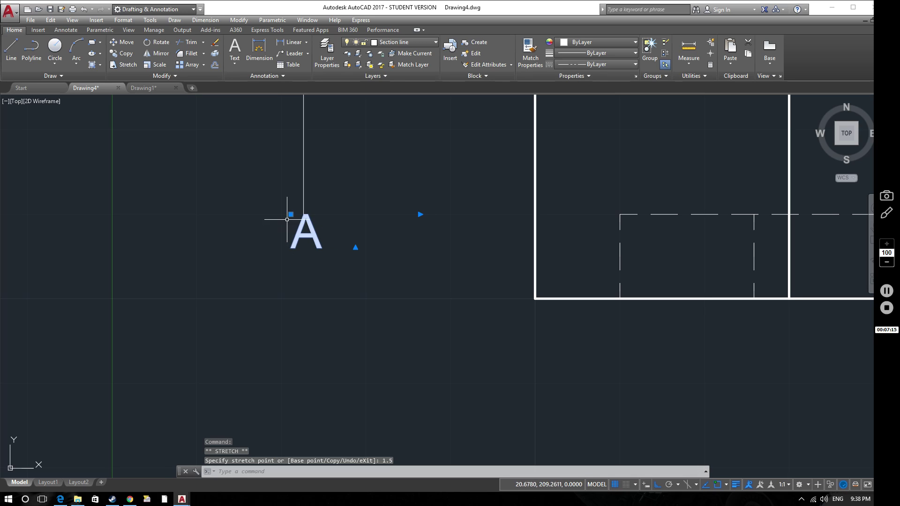
click(290, 214)
click(291, 216)
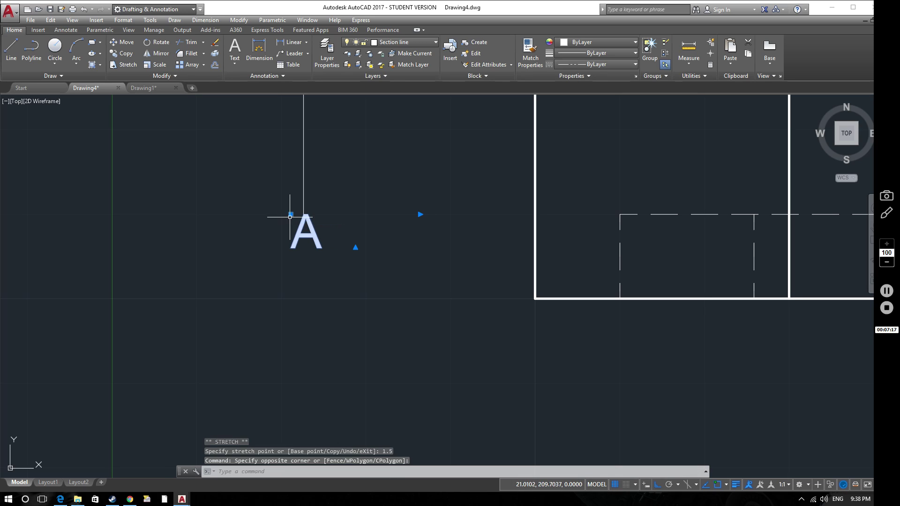
key(Escape)
Move the A label 2 units down, below the left section arrow's tail.
click(295, 220)
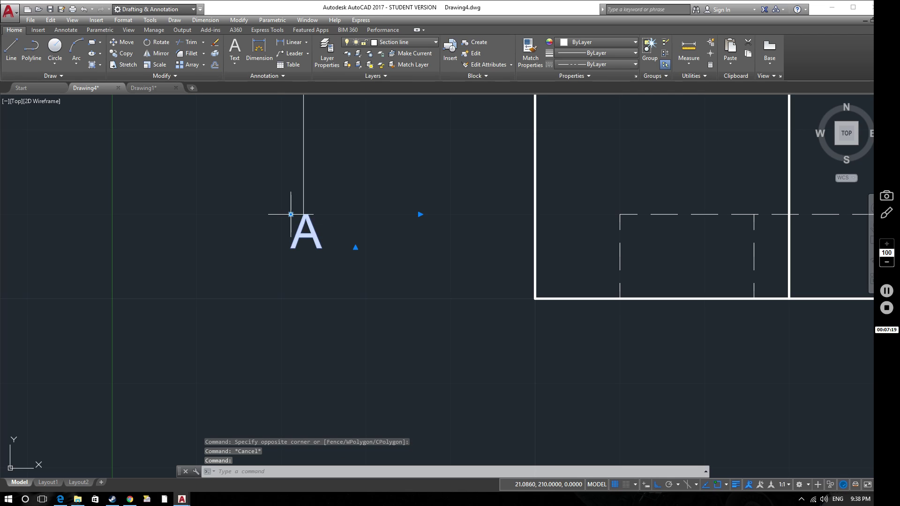
click(291, 215)
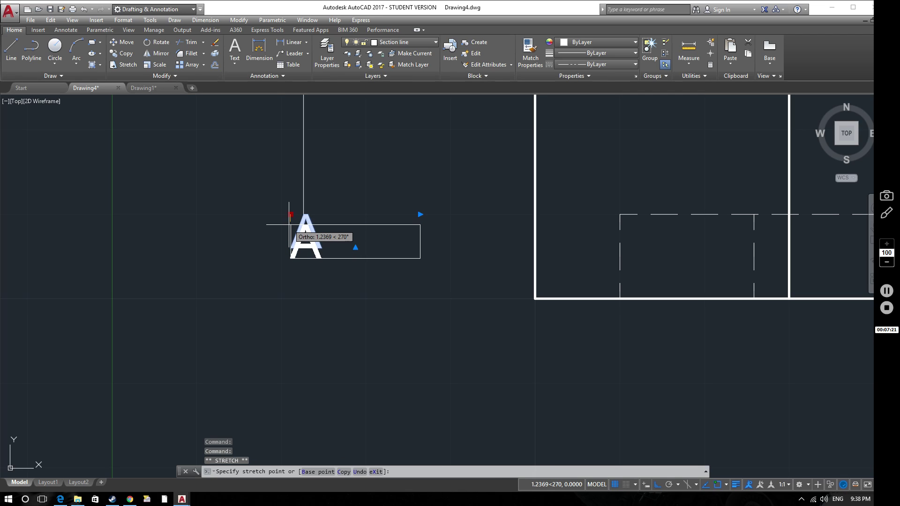
text(2)
key(Return)
key(Escape)
Pan out to show the whole top view and select the A label.
scroll(402, 265, down, 2)
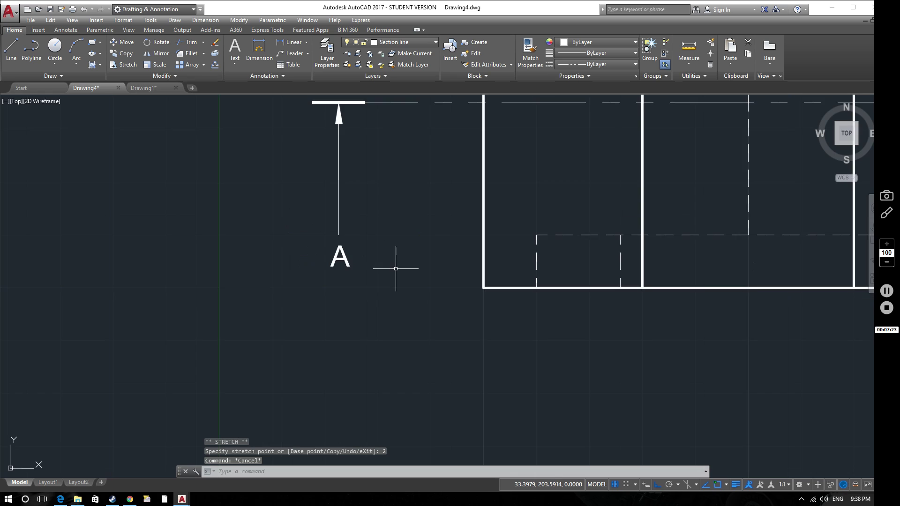
middle_drag(402, 265, 217, 315)
scroll(272, 311, down, 2)
middle_drag(272, 311, 237, 257)
scroll(237, 257, down, 2)
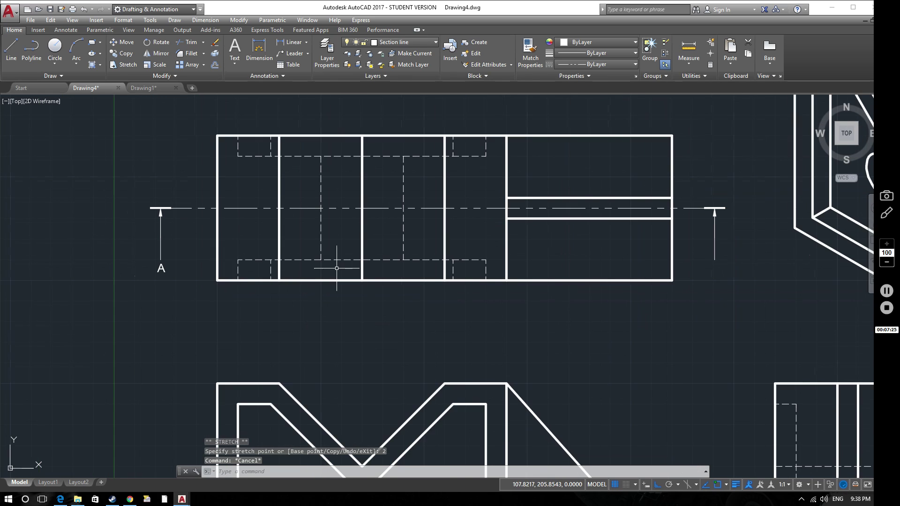
middle_drag(177, 292, 140, 296)
click(125, 271)
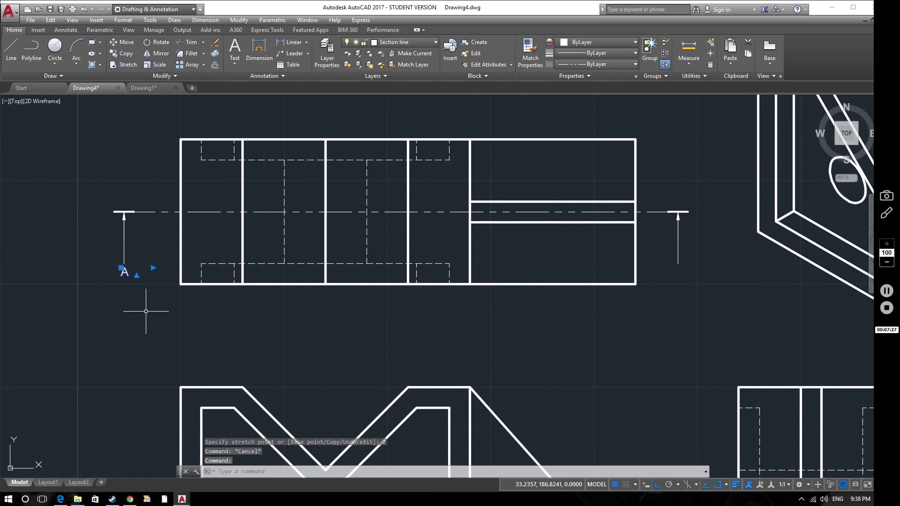
Copy the A label with CO to below the right section arrow.
text(co)
key(Return)
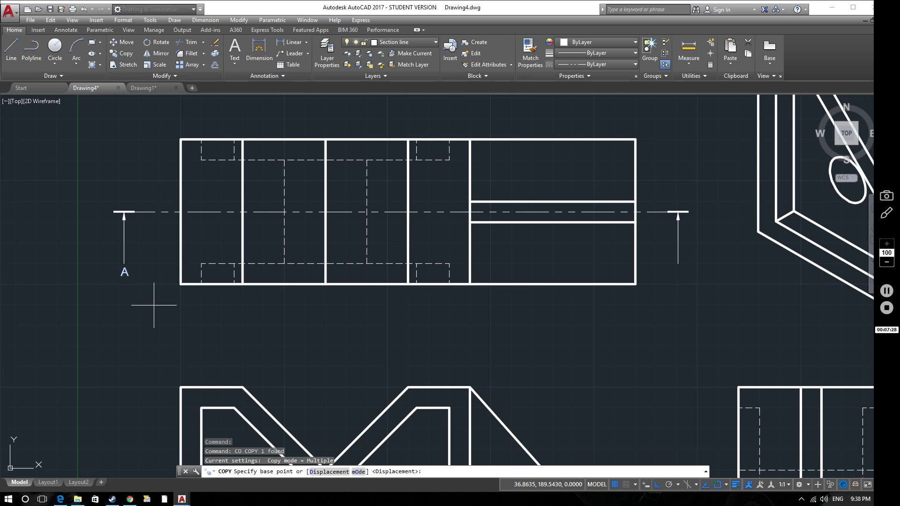
click(124, 264)
click(678, 264)
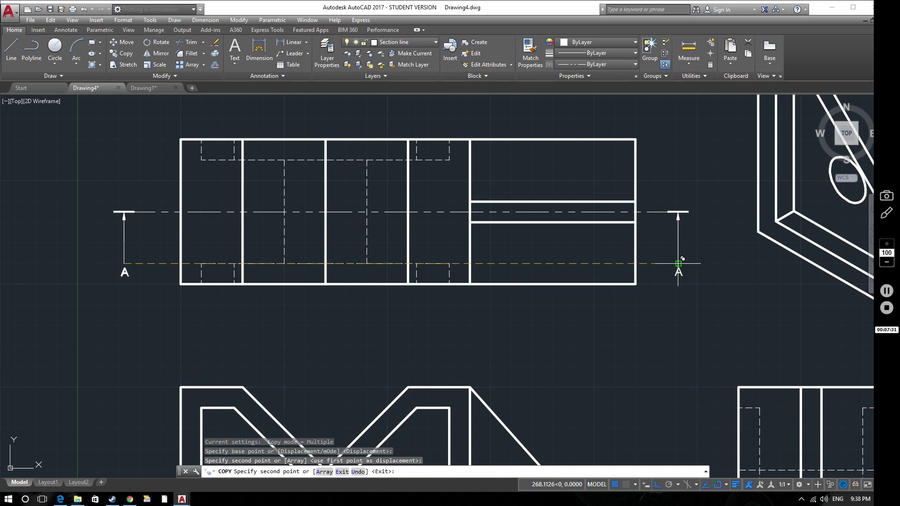
key(Escape)
Check the new right A label, then bring the front and side views into view.
scroll(681, 257, up, 2)
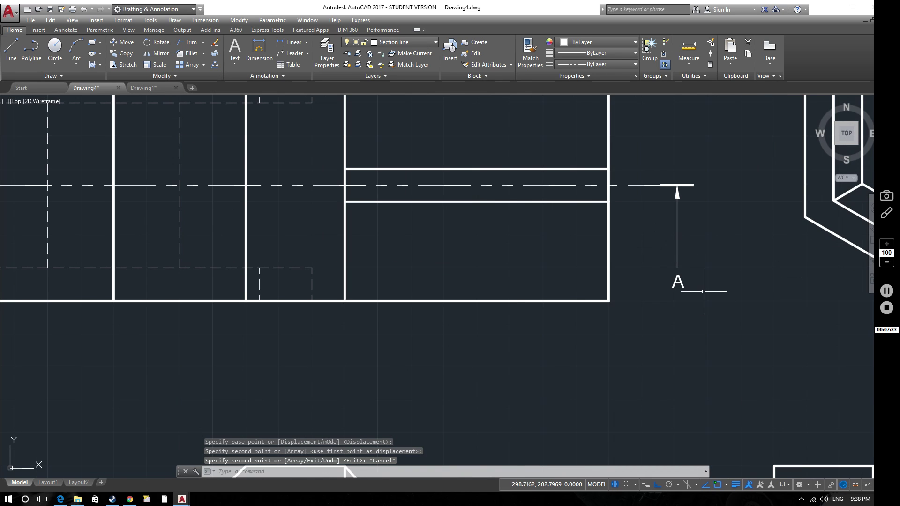
scroll(693, 267, up, 2)
middle_drag(692, 267, 596, 295)
scroll(596, 296, down, 4)
middle_drag(399, 274, 506, 274)
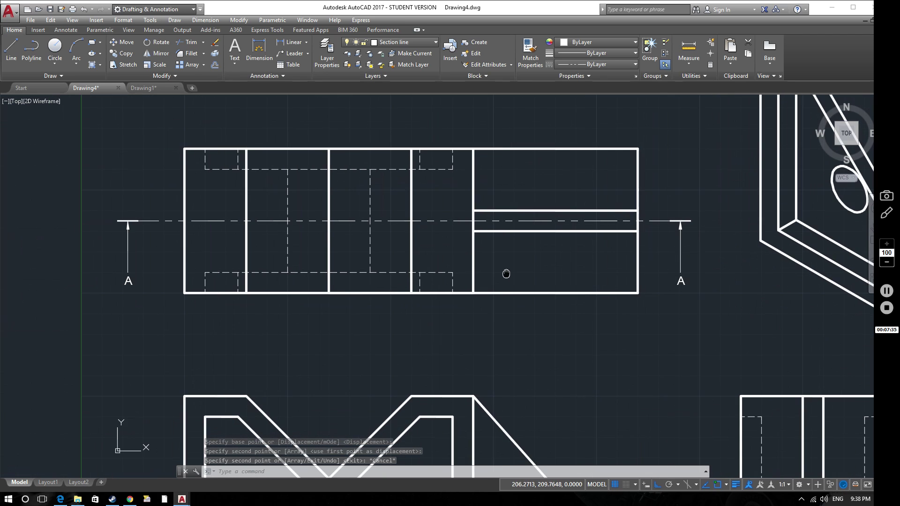
scroll(506, 274, down, 2)
middle_drag(510, 316, 492, 247)
middle_drag(416, 403, 395, 353)
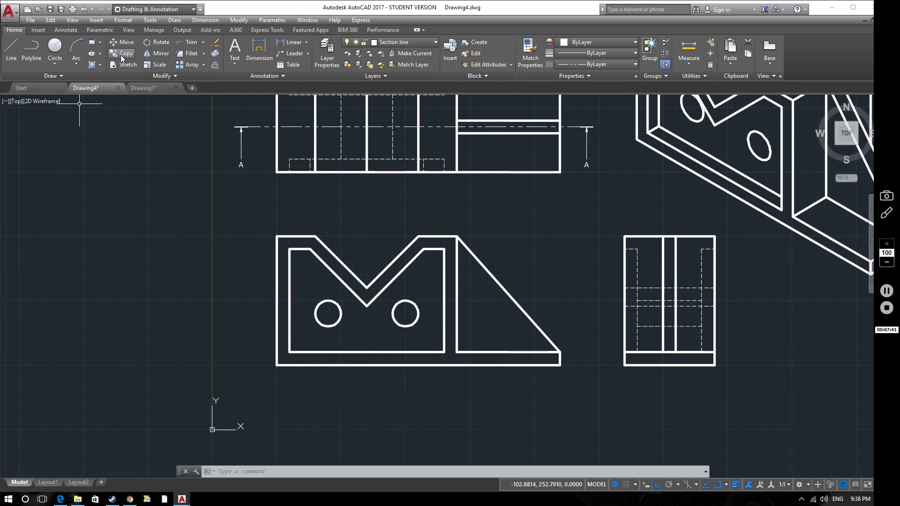
Add multiline text 'A-A' with height 4 in a box below the front view.
click(234, 46)
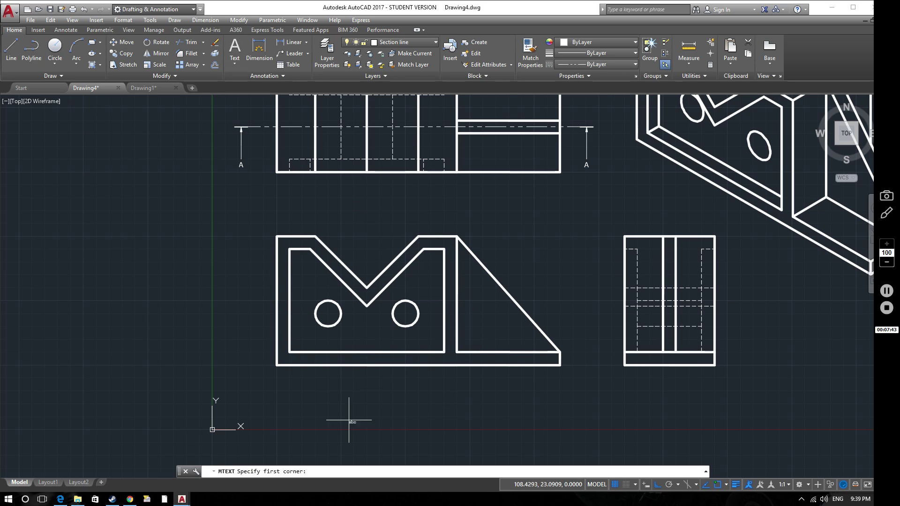
click(344, 386)
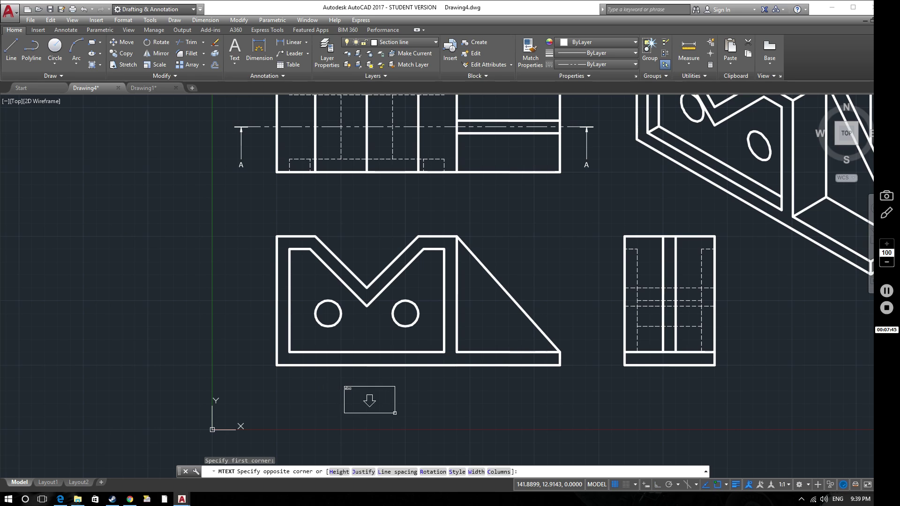
click(395, 412)
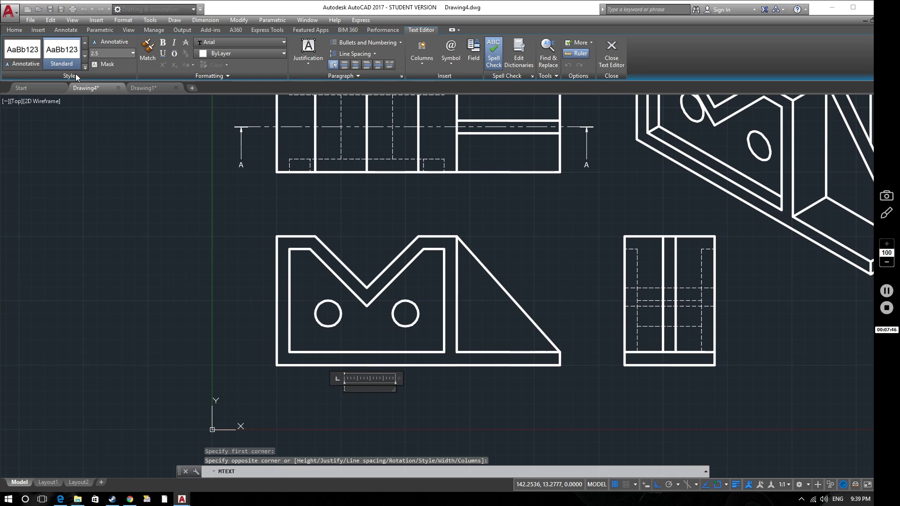
click(133, 54)
click(108, 64)
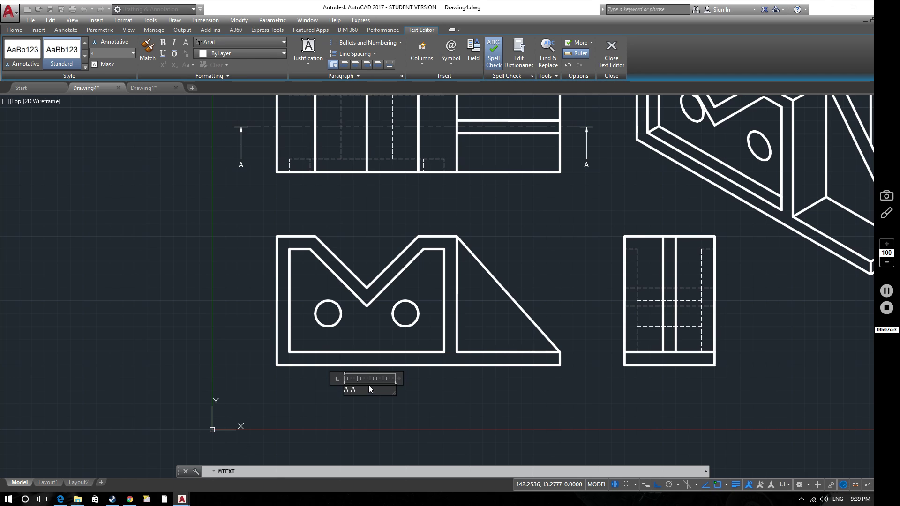
click(433, 385)
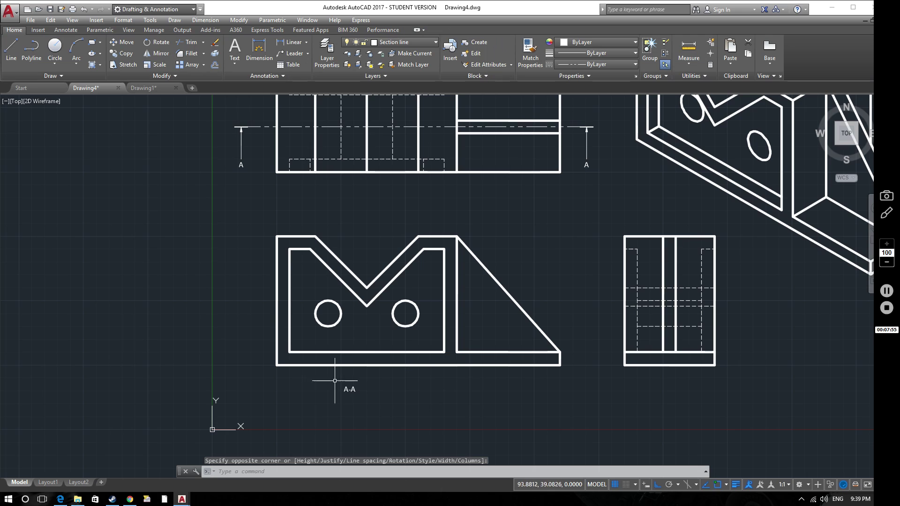
Move the A-A title so it sits centred beneath the front view.
click(362, 396)
click(330, 381)
click(371, 394)
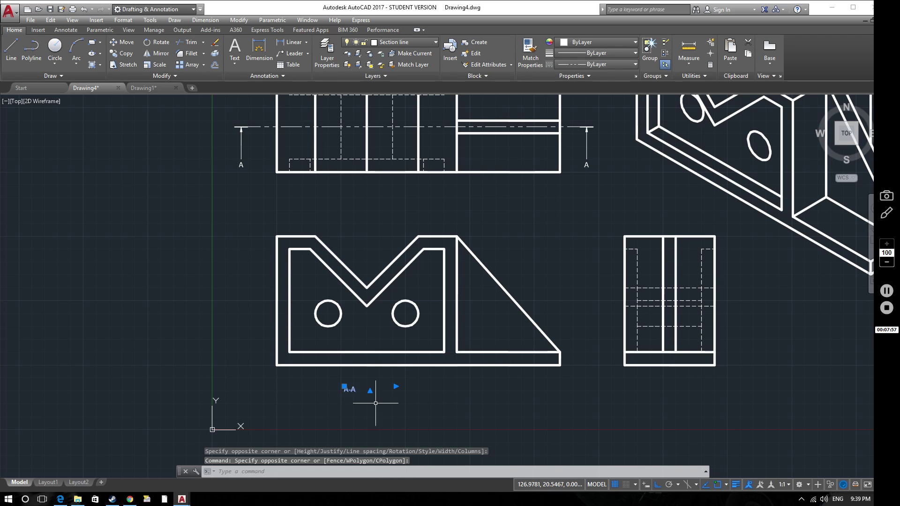
click(345, 387)
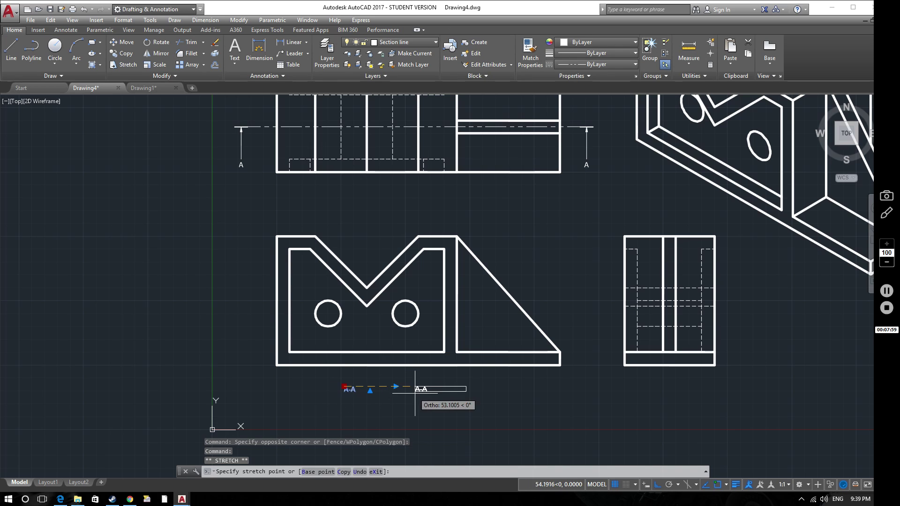
scroll(432, 387, up, 2)
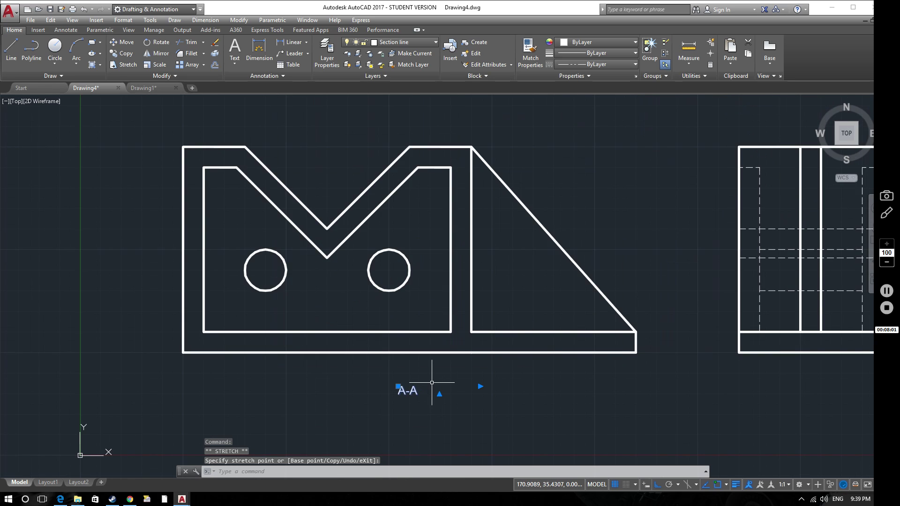
scroll(432, 383, down, 4)
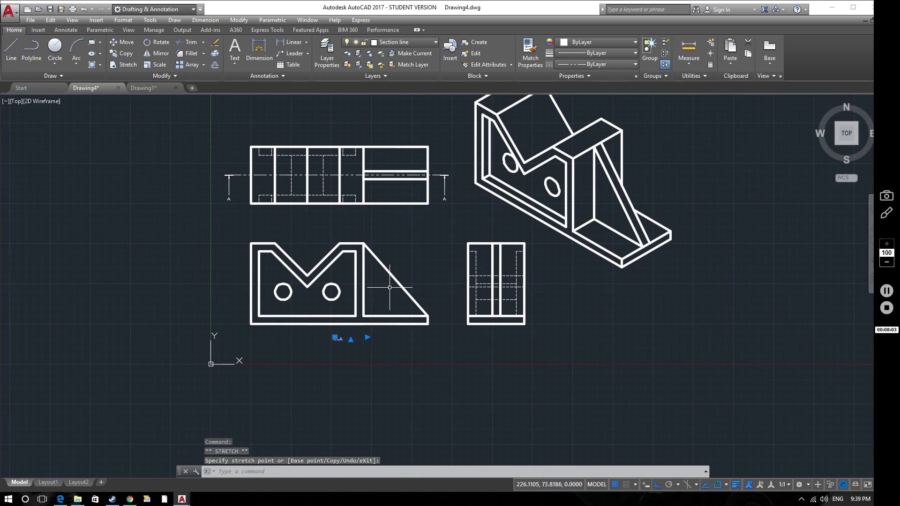
scroll(390, 287, up, 3)
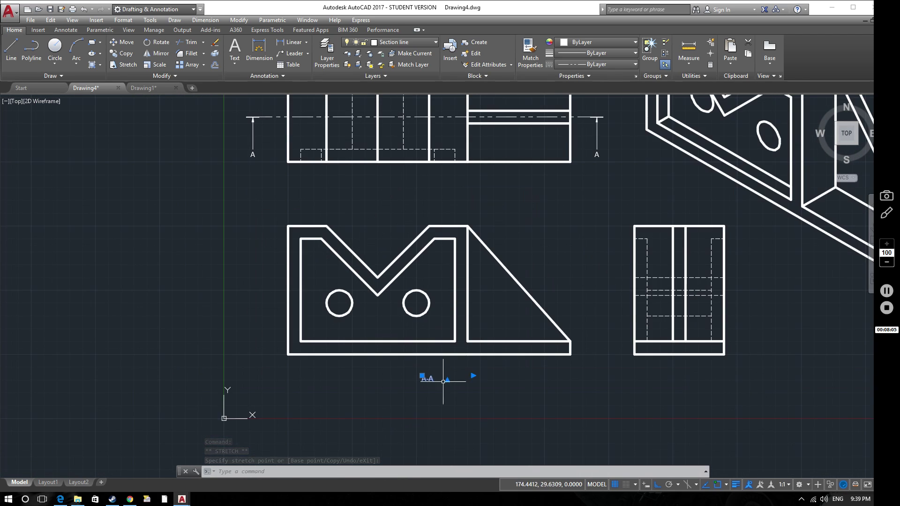
click(443, 382)
click(478, 429)
key(Escape)
key(Escape)
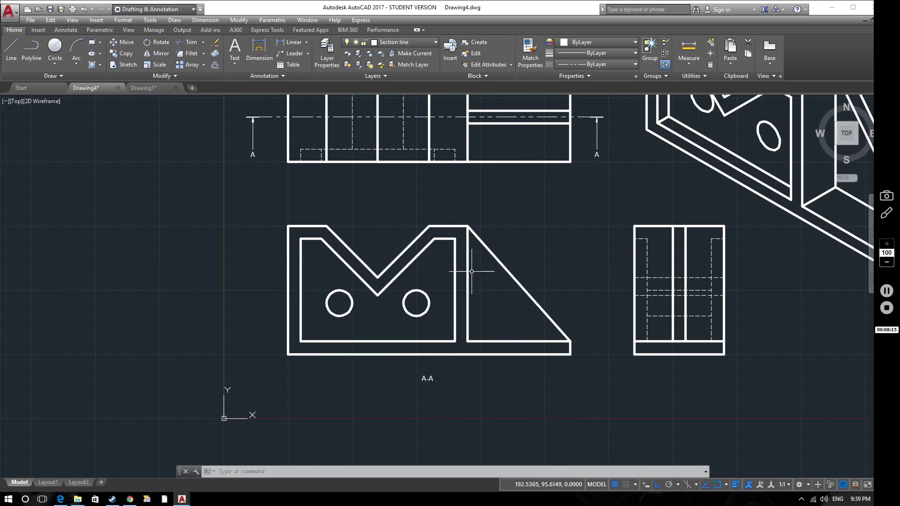
middle_drag(483, 262, 421, 287)
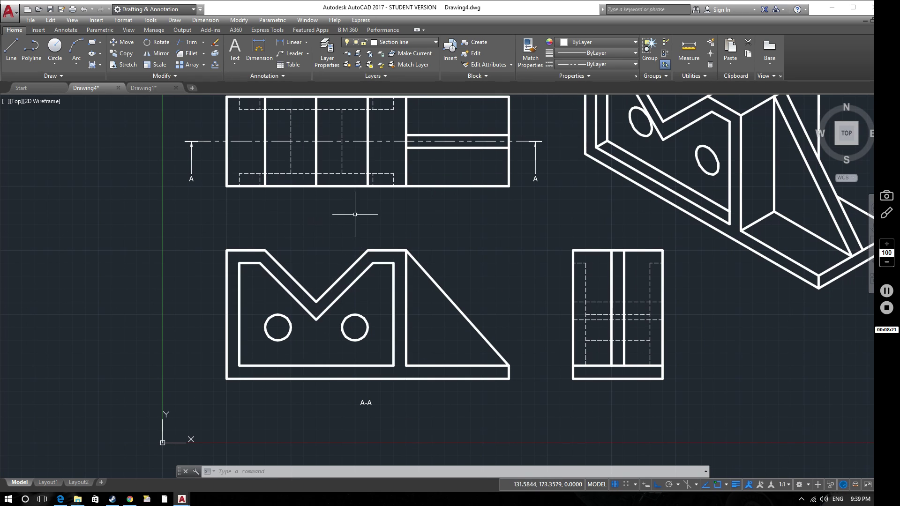
middle_drag(354, 215, 346, 245)
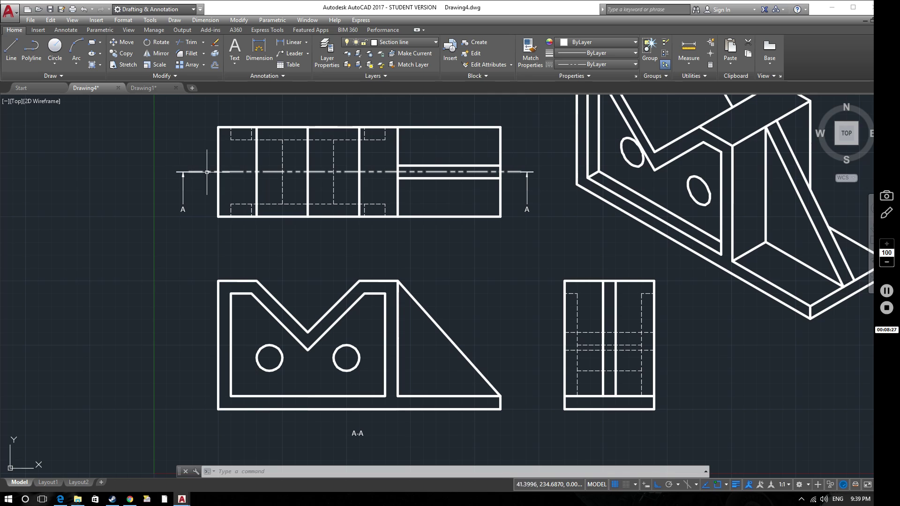
click(229, 172)
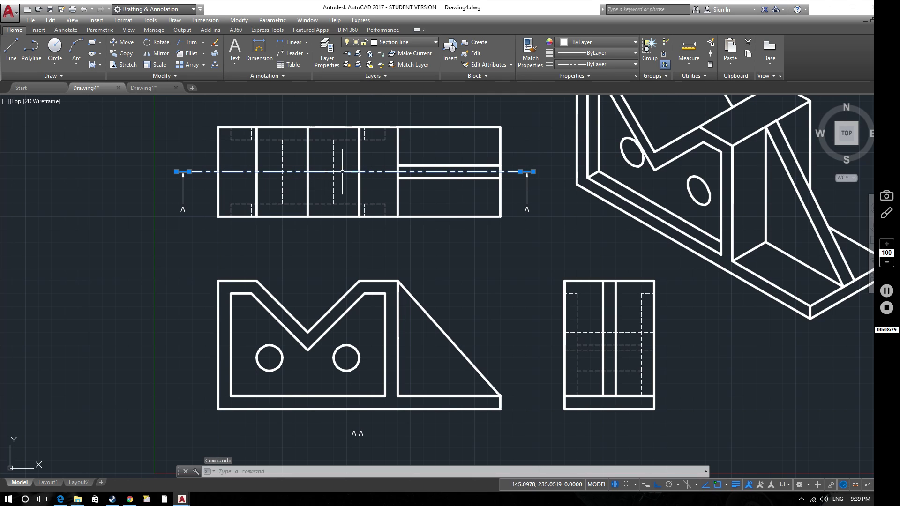
key(Escape)
key(Escape)
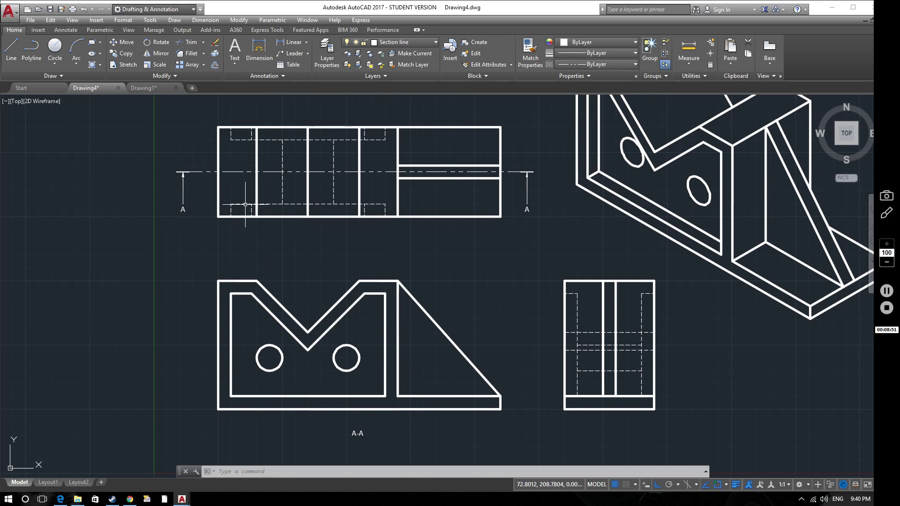
scroll(501, 236, down, 3)
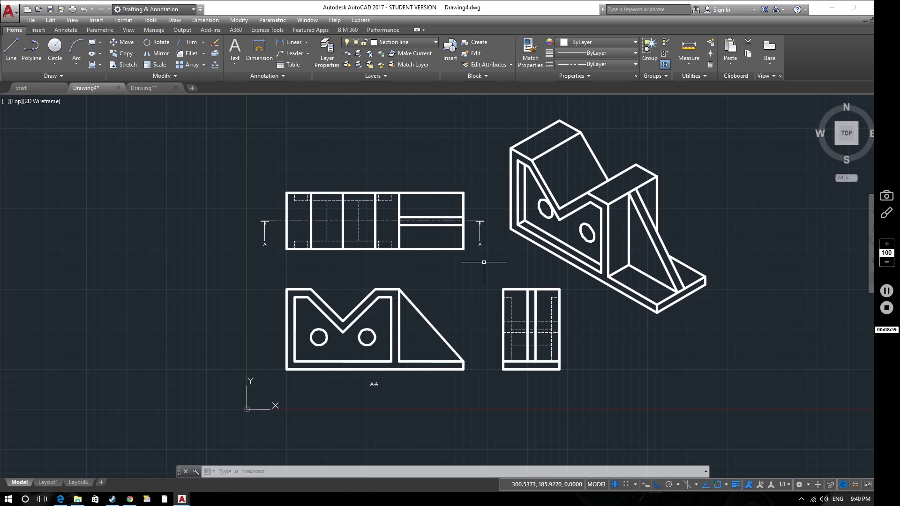
scroll(381, 277, up, 3)
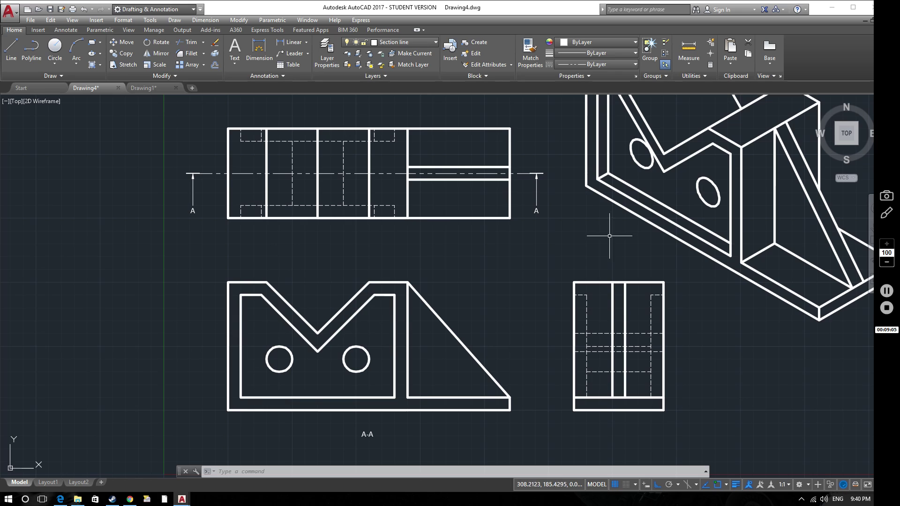
middle_drag(610, 236, 568, 256)
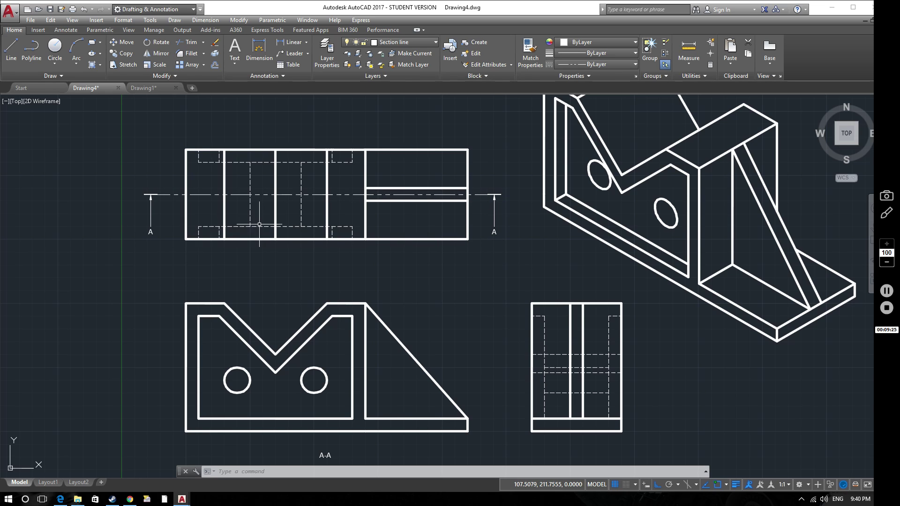
Delete the inner V-shaped polyline from the front view.
click(320, 331)
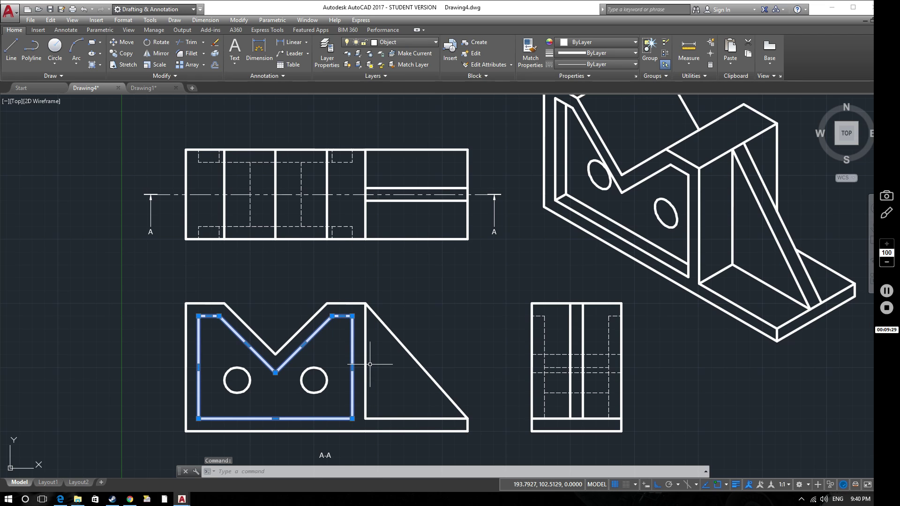
key(Delete)
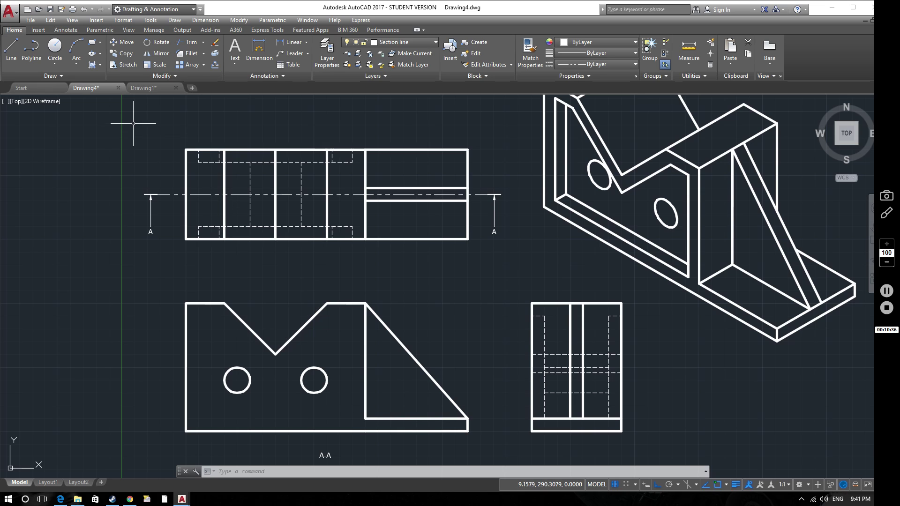
Start a hatch with the ANSI31 pattern and pick the front view's left region.
click(100, 65)
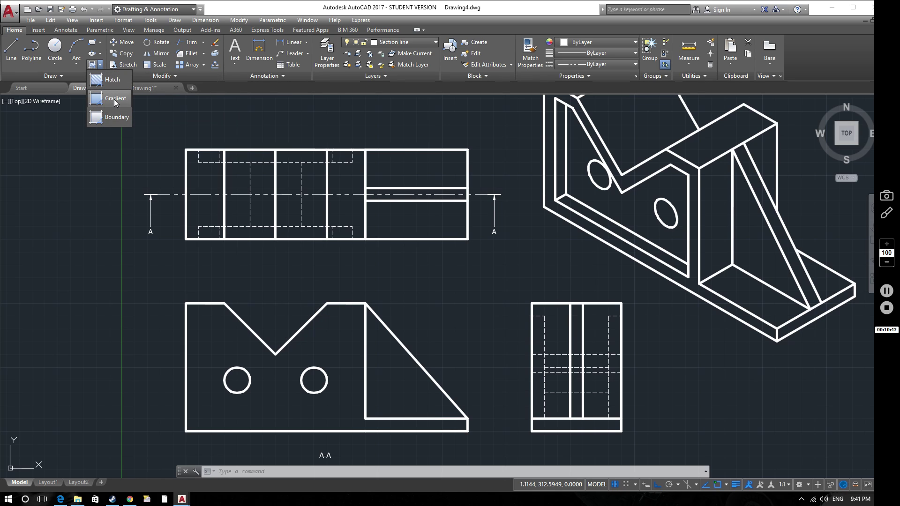
click(99, 81)
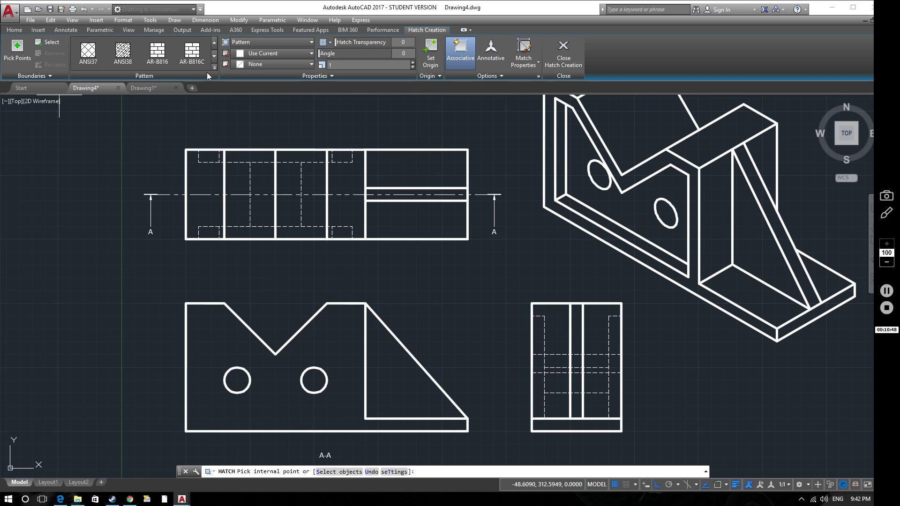
click(215, 58)
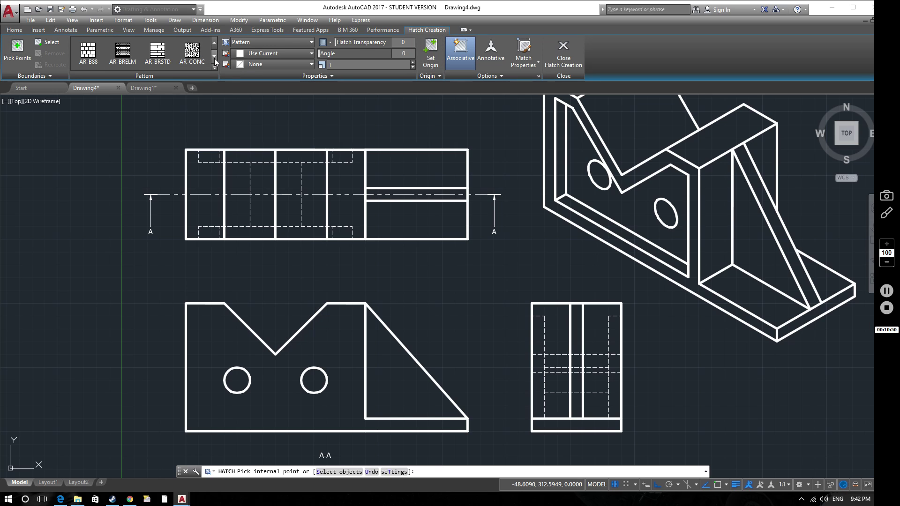
click(214, 42)
click(215, 42)
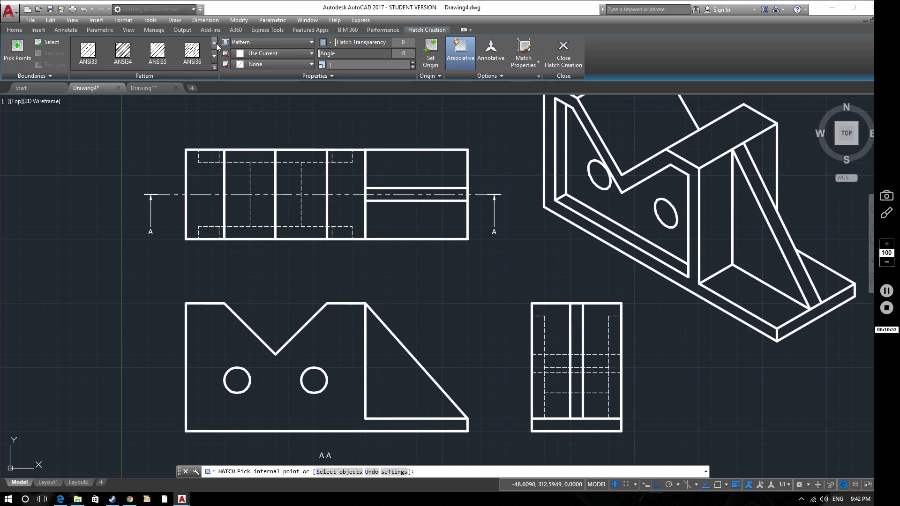
click(214, 43)
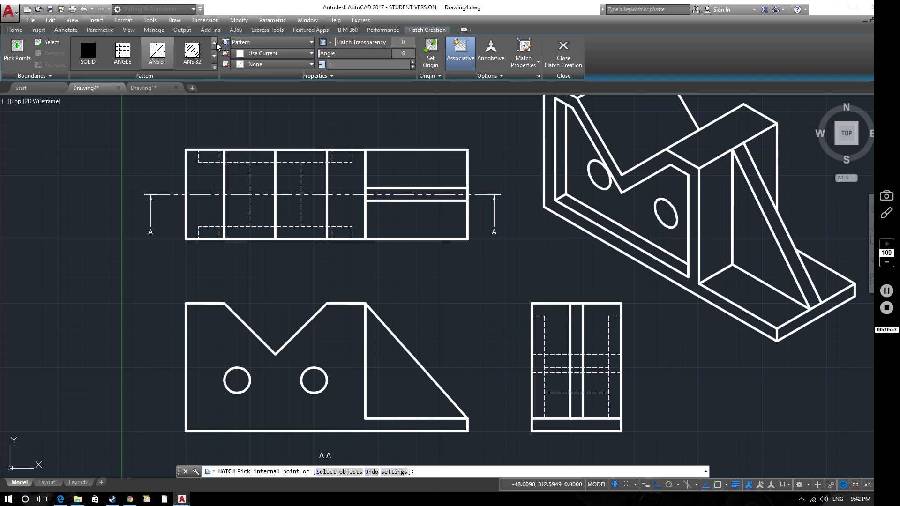
click(156, 50)
click(209, 320)
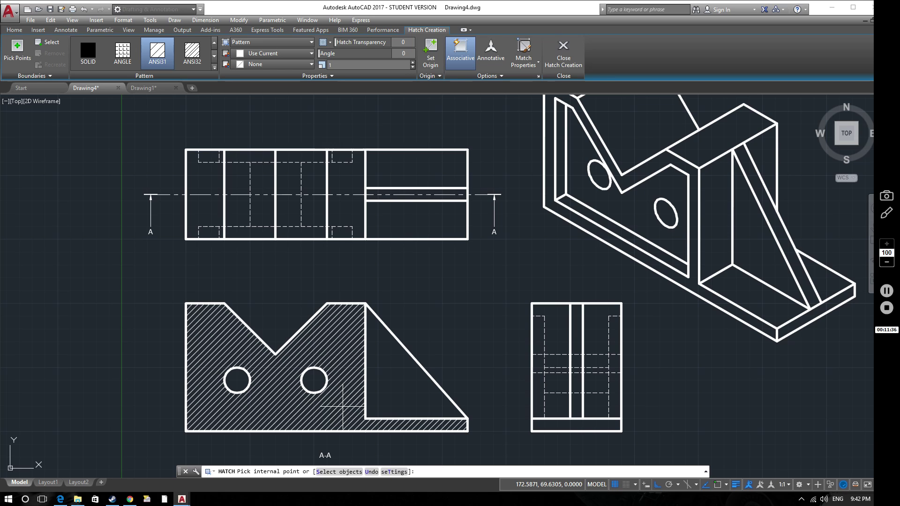
Pick the remaining front-view area and commit the ANSI31 hatch.
click(343, 406)
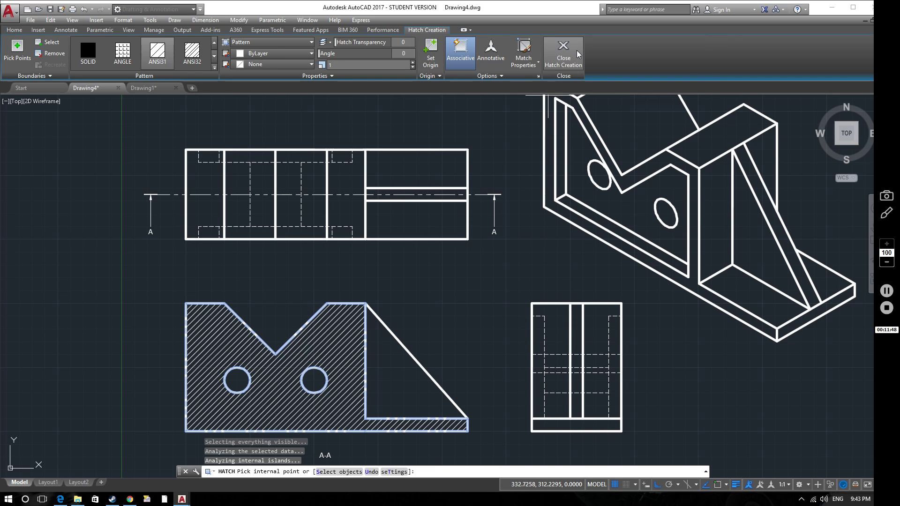
click(563, 54)
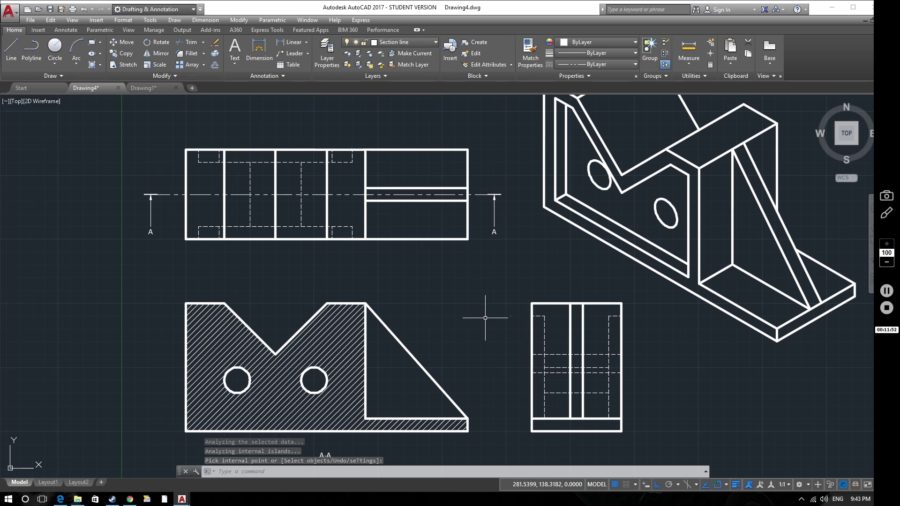
scroll(489, 312, down, 3)
scroll(461, 312, up, 3)
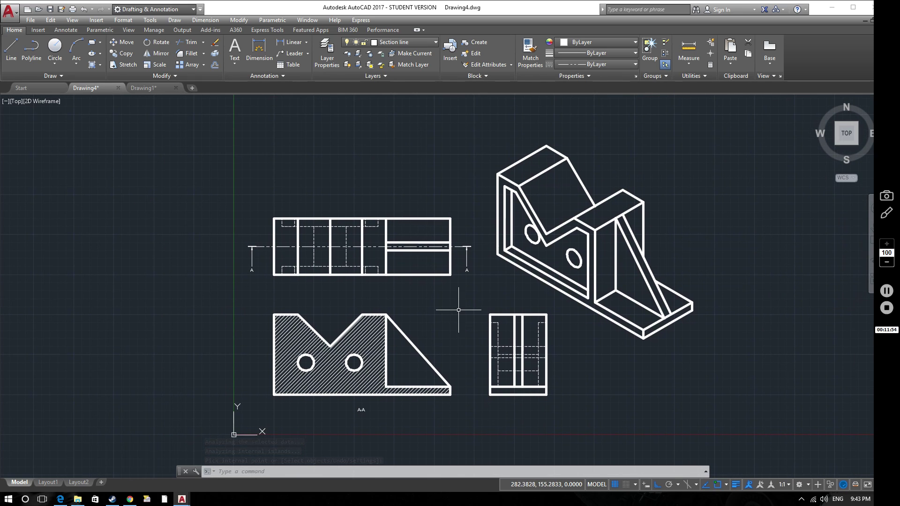
mouse_move(403, 312)
middle_down()
mouse_move(412, 308)
mouse_move(401, 295)
middle_up()
scroll(401, 295, down, 3)
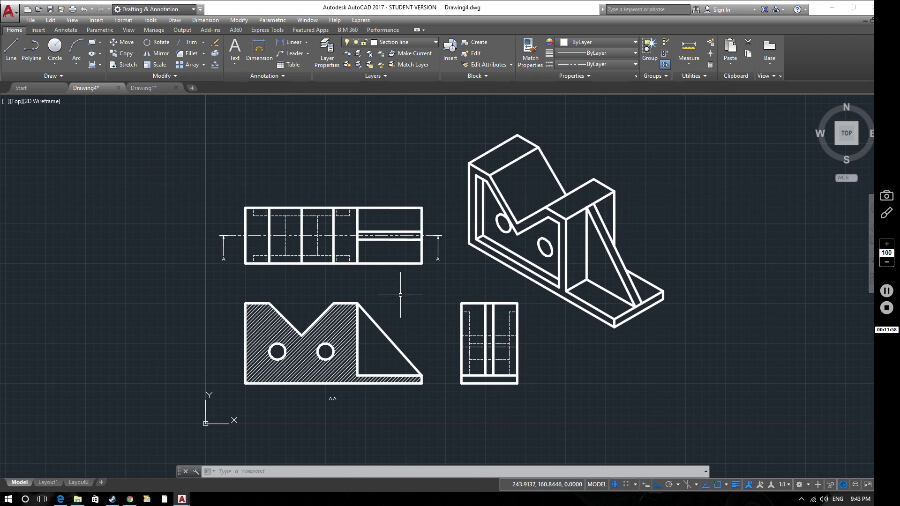
scroll(400, 295, up, 3)
scroll(400, 295, down, 2)
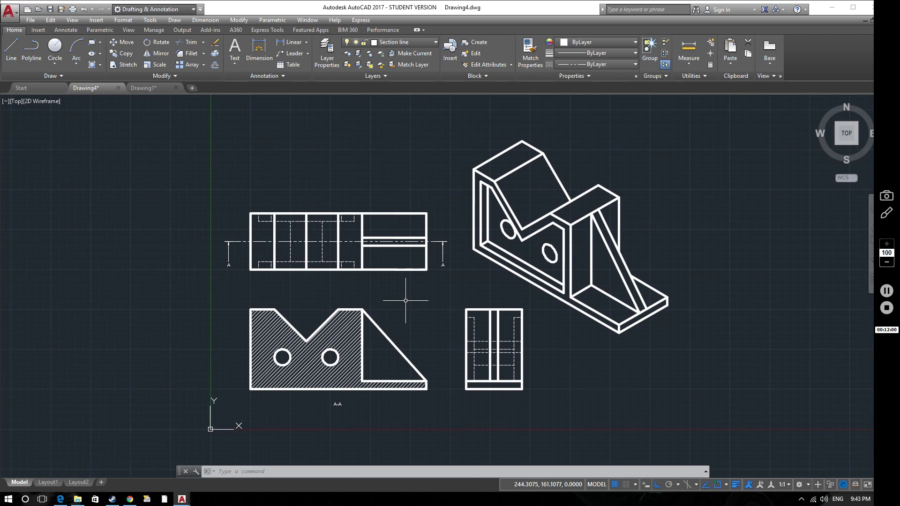
scroll(406, 298, up, 1)
scroll(408, 283, up, 1)
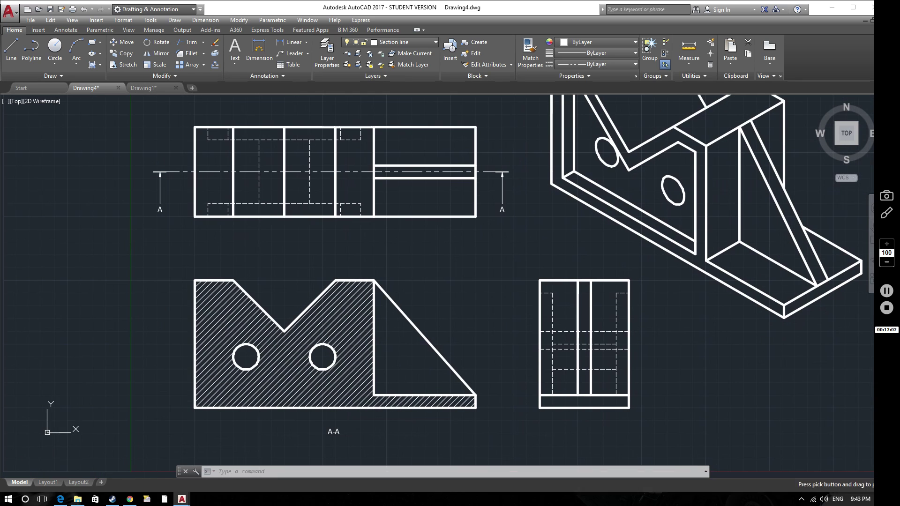
scroll(441, 283, down, 1)
scroll(459, 278, up, 1)
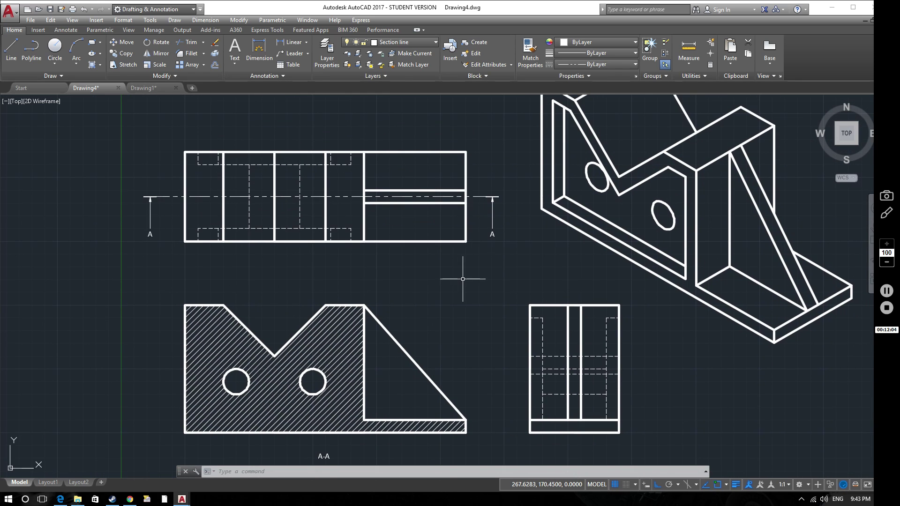
scroll(463, 278, down, 2)
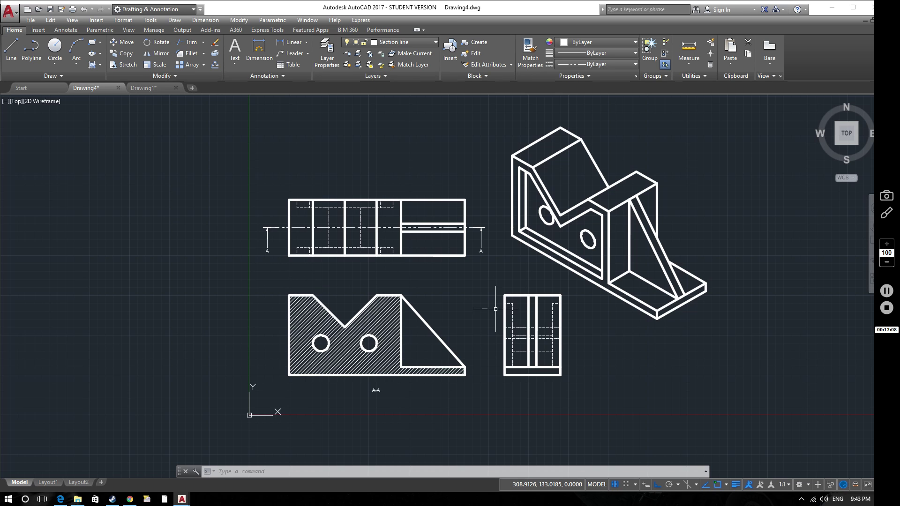
scroll(495, 309, up, 3)
scroll(407, 316, down, 1)
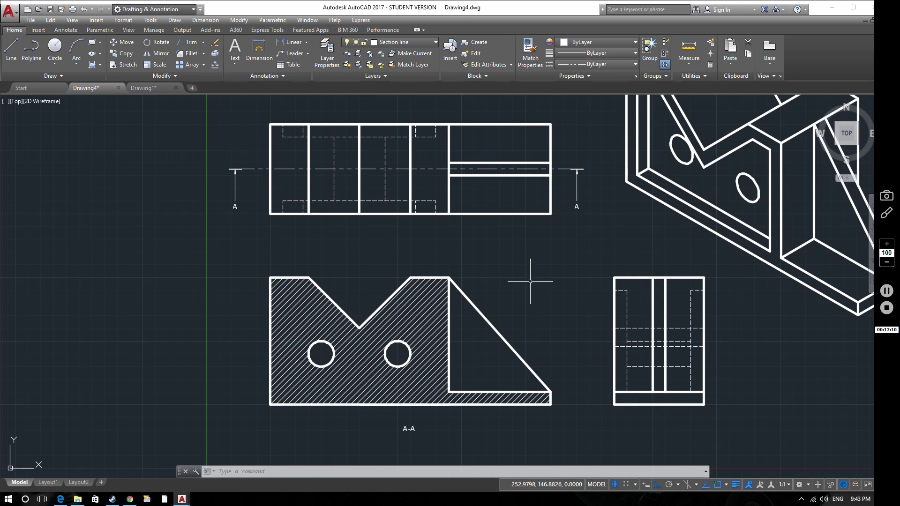
middle_drag(530, 281, 483, 295)
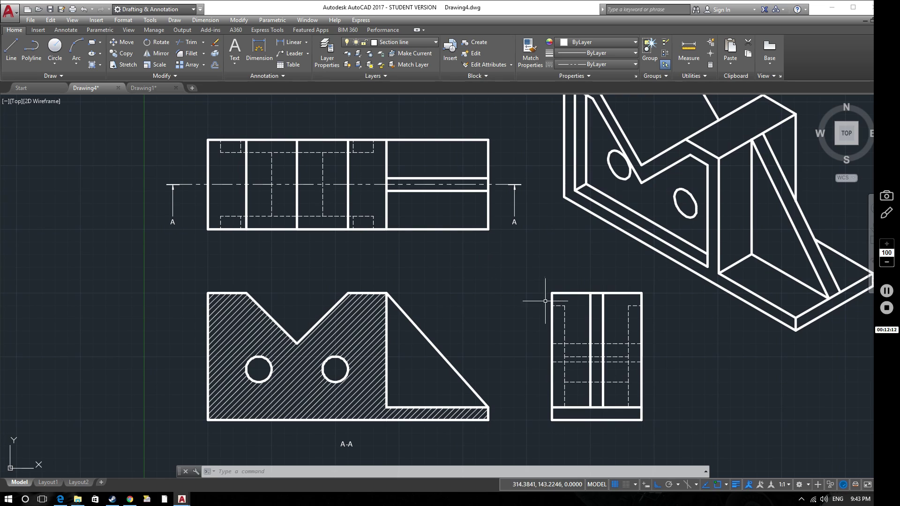